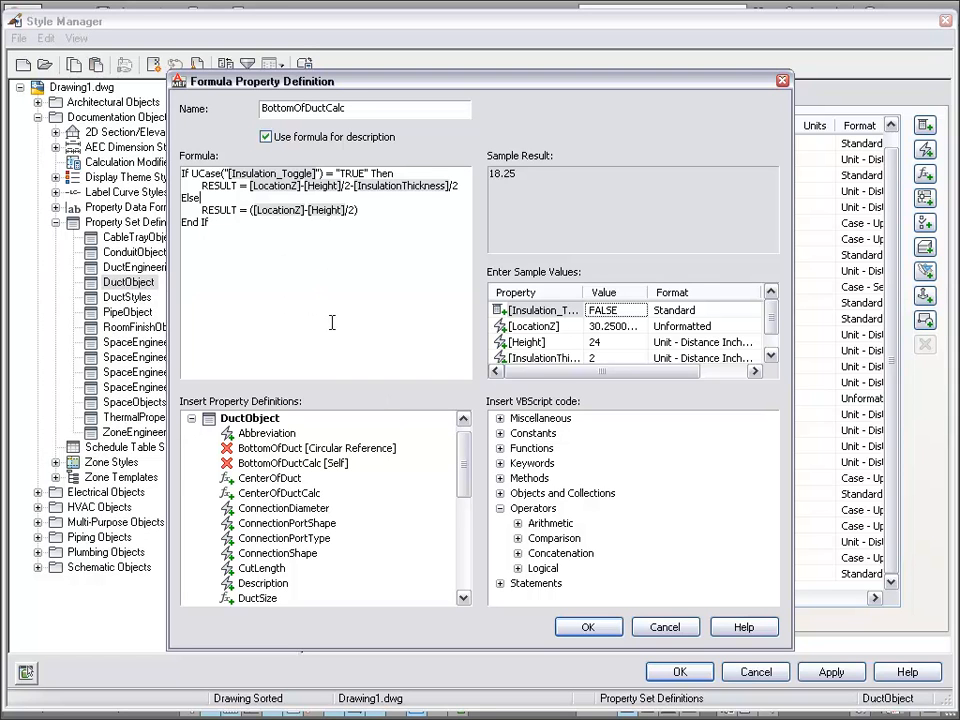
Step: Remove the "/2" after [InsulationThickness] in the RESULT expression of the formula's TRUE branch
{"action": "key", "text": "Up"}
{"action": "key", "text": "Up"}
{"action": "key", "text": "Left"}
{"action": "key", "text": "Right"}
{"action": "key", "text": "Right"}
{"action": "key", "text": "Right"}
{"action": "key", "text": "Right"}
{"action": "key", "text": "Right"}
{"action": "type", "text": "-"}
{"action": "key", "text": "shift+Right"}
{"action": "key", "text": "shift+Right"}
{"action": "key", "text": "BackSpace"}
{"action": "key", "text": "BackSpace"}
Step: Test the formula by switching the Insulation_Toggle sample value to True and back to False
{"action": "left_click", "coordinate": [614, 312]}
{"action": "left_click", "coordinate": [640, 311]}
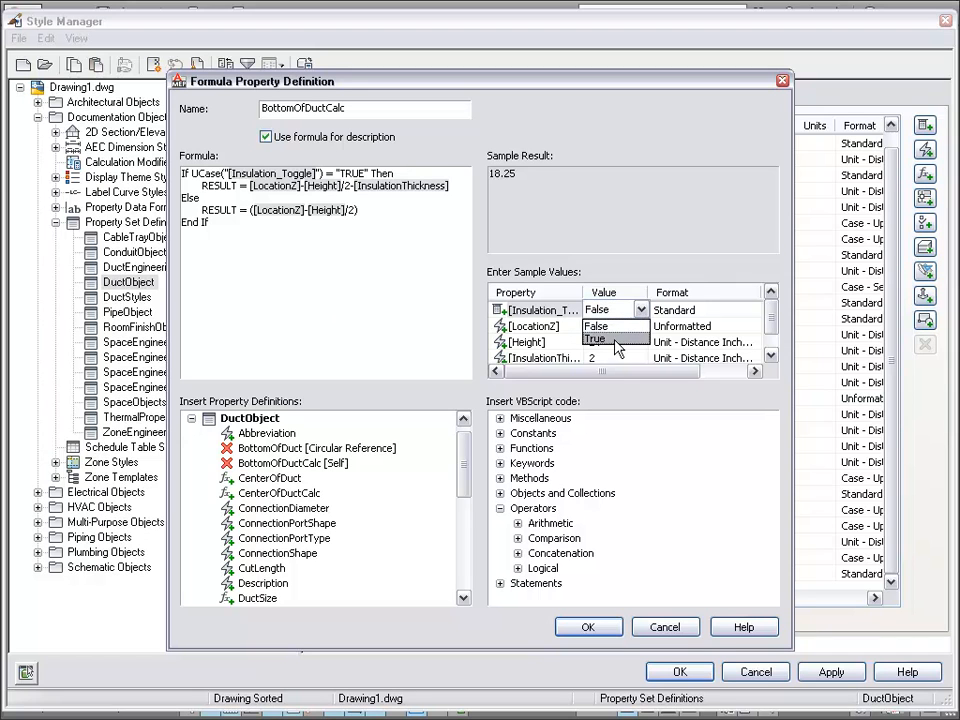
{"action": "left_click", "coordinate": [617, 340]}
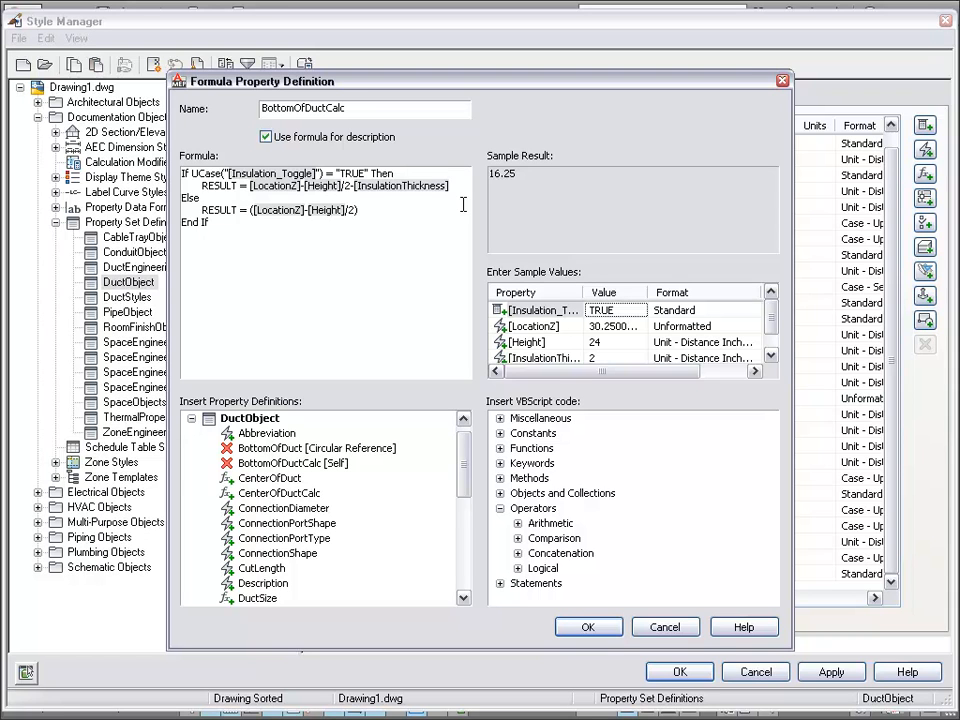
{"action": "left_click", "coordinate": [641, 312]}
{"action": "left_click", "coordinate": [641, 310]}
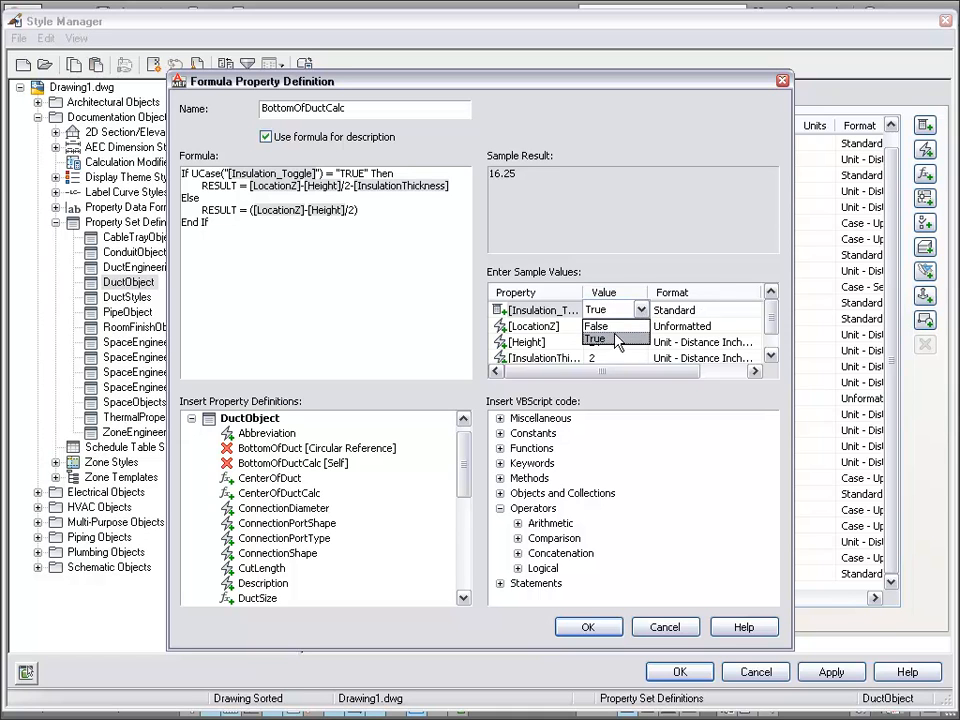
{"action": "left_click", "coordinate": [598, 326]}
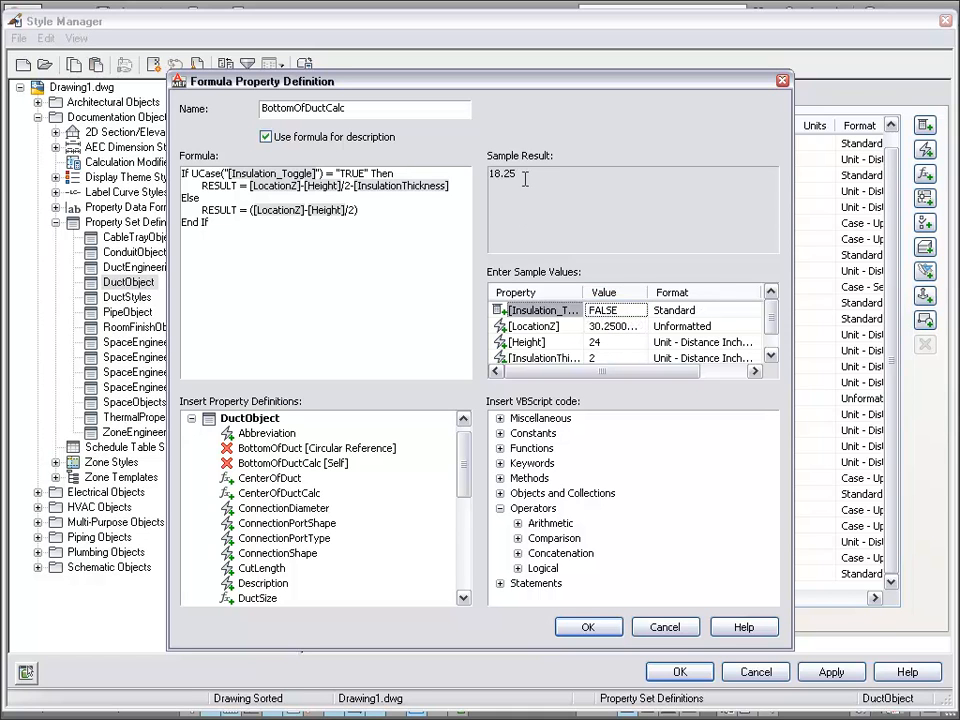
Step: Examine the formula's If condition, from the UCase test of Insulation_Toggle through "TRUE" and Then
{"action": "left_click", "coordinate": [372, 218]}
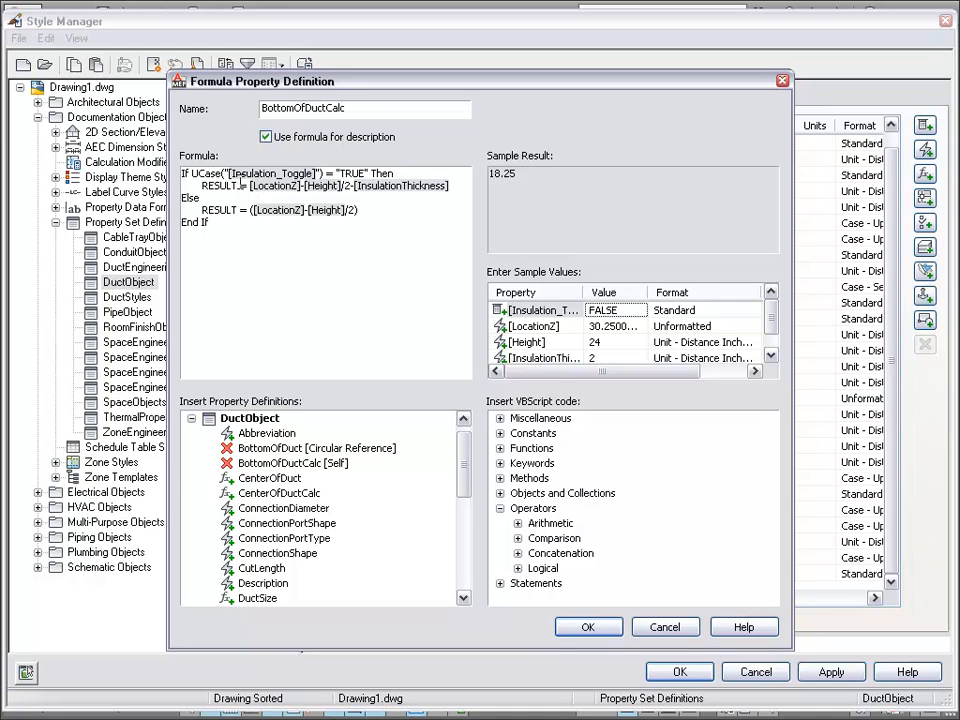
{"action": "mouse_move", "coordinate": [193, 174]}
{"action": "left_mouse_down"}
{"action": "mouse_move", "coordinate": [260, 175]}
{"action": "mouse_move", "coordinate": [196, 175]}
{"action": "left_mouse_up"}
{"action": "key", "text": "Left"}
{"action": "key", "text": "shift+Home"}
{"action": "key", "text": "shift+Right"}
{"action": "key", "text": "shift+Right"}
{"action": "key", "text": "shift+Right"}
{"action": "key", "text": "shift+Right"}
{"action": "key", "text": "shift+Right"}
{"action": "key", "text": "shift+Right"}
{"action": "key", "text": "shift+Right"}
{"action": "key", "text": "shift+Right"}
{"action": "key", "text": "shift+Left"}
{"action": "key", "text": "shift+Left"}
{"action": "key", "text": "shift+Left"}
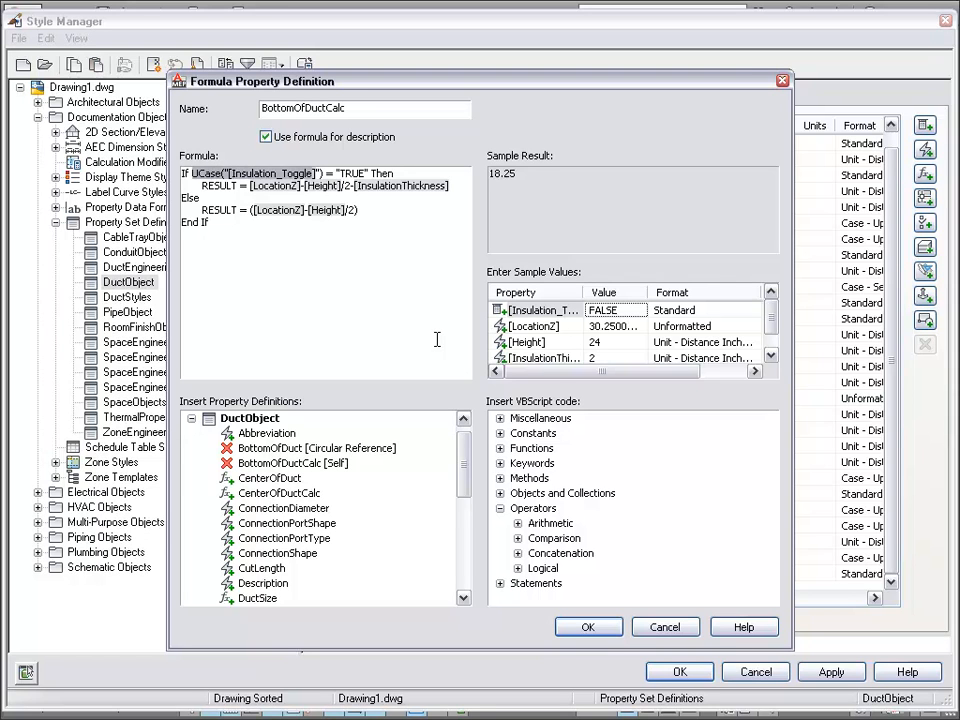
{"action": "key", "text": "shift+Left"}
{"action": "key", "text": "Left"}
{"action": "key", "text": "Right"}
{"action": "left_click", "coordinate": [568, 556]}
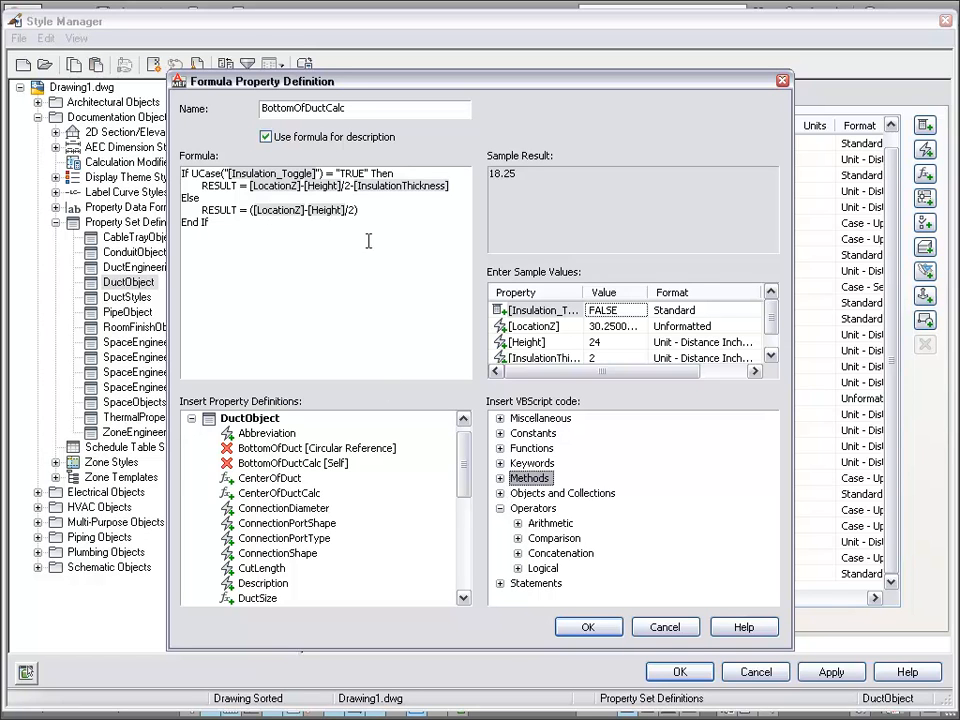
{"action": "left_click", "coordinate": [351, 172]}
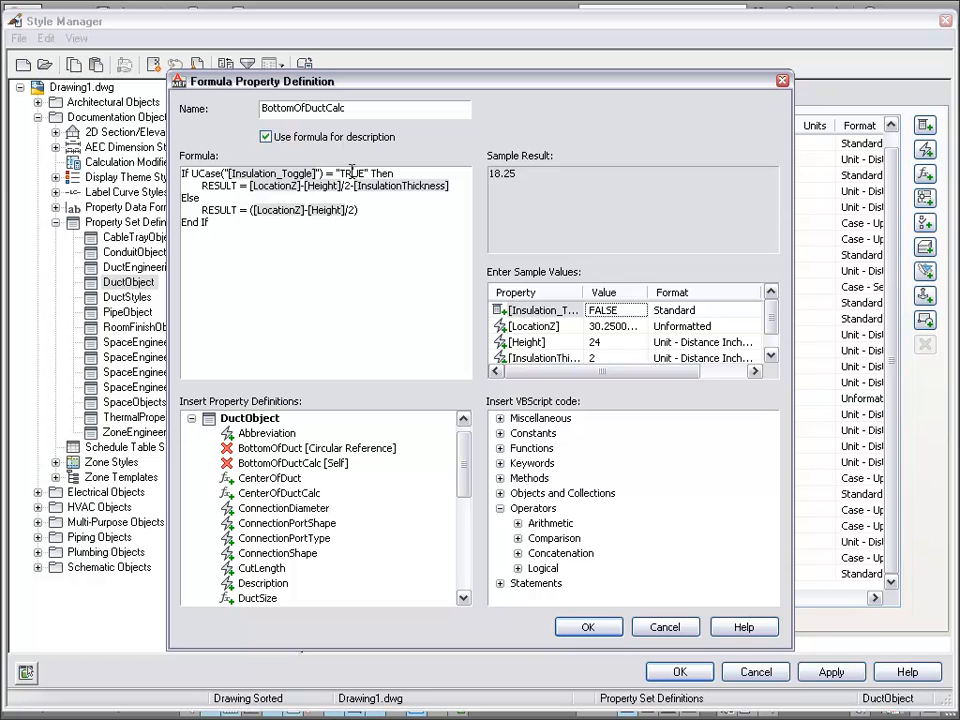
{"action": "double_click", "coordinate": [349, 172]}
{"action": "double_click", "coordinate": [375, 173]}
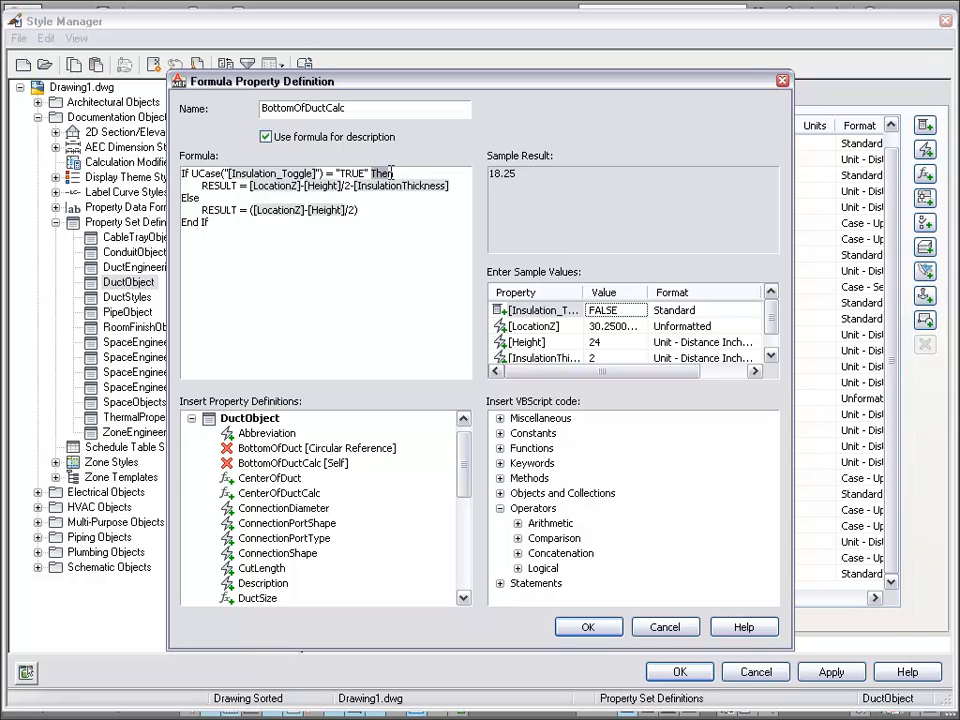
Step: Examine the RESULT expressions in the Then and Else branches of the formula
{"action": "double_click", "coordinate": [233, 186]}
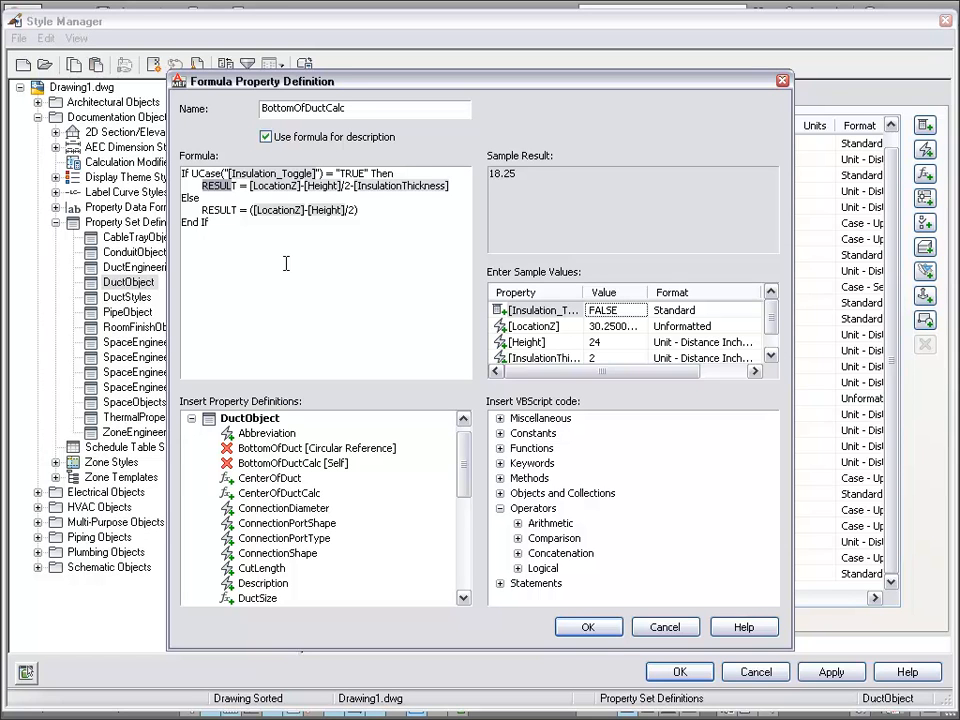
{"action": "double_click", "coordinate": [269, 209]}
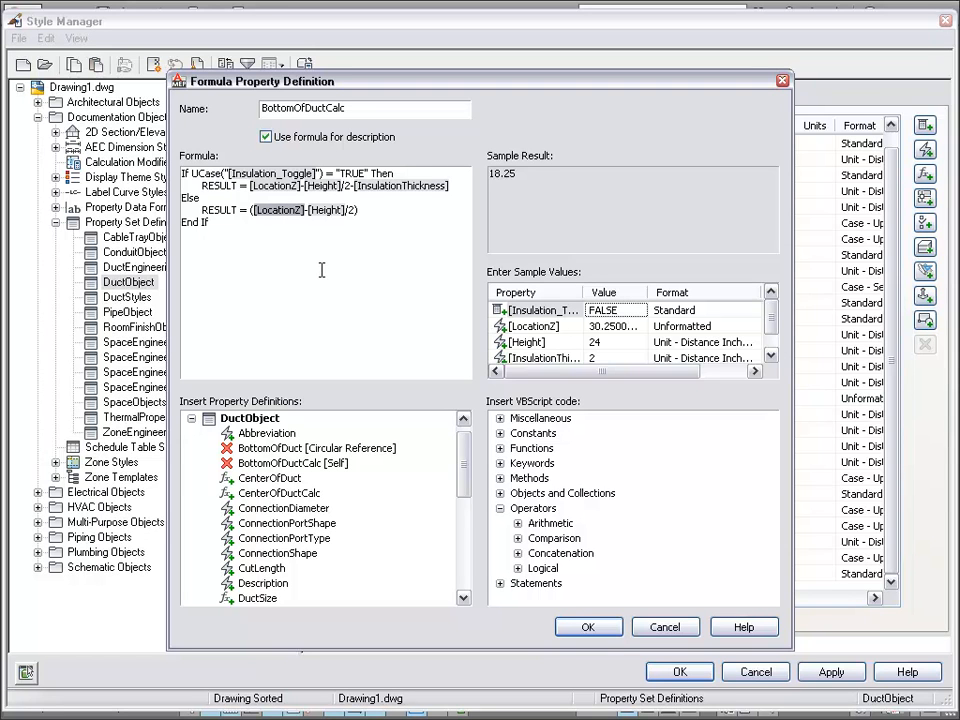
{"action": "left_click", "coordinate": [227, 231]}
{"action": "double_click", "coordinate": [265, 210]}
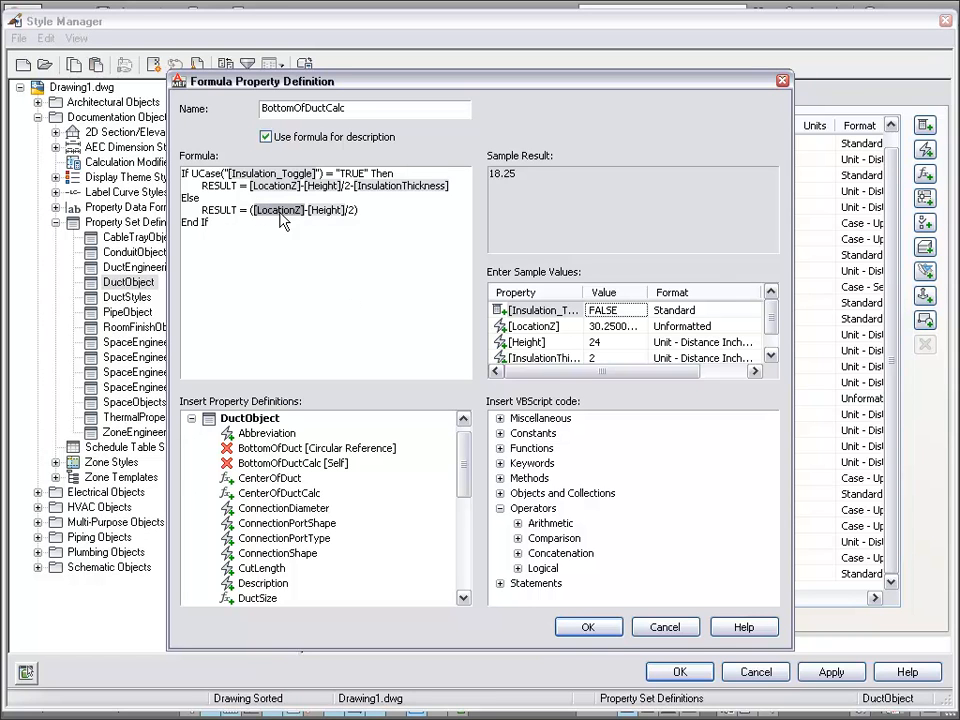
{"action": "left_click", "coordinate": [233, 234]}
{"action": "left_click_drag", "start_coordinate": [206, 211], "coordinate": [233, 213]}
{"action": "left_click", "coordinate": [275, 234]}
Step: Insert the Insulation_Toggle property definition after End If in the formula, and delete it again
{"action": "left_click", "coordinate": [282, 213]}
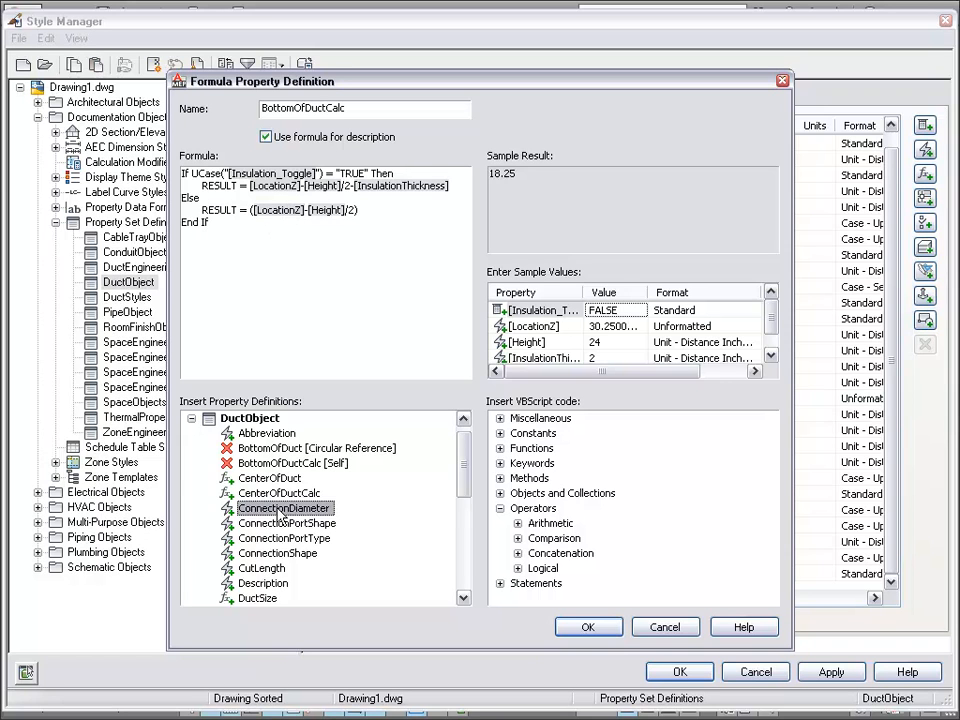
{"action": "scroll", "coordinate": [339, 508], "scroll_direction": "down", "scroll_amount": 3}
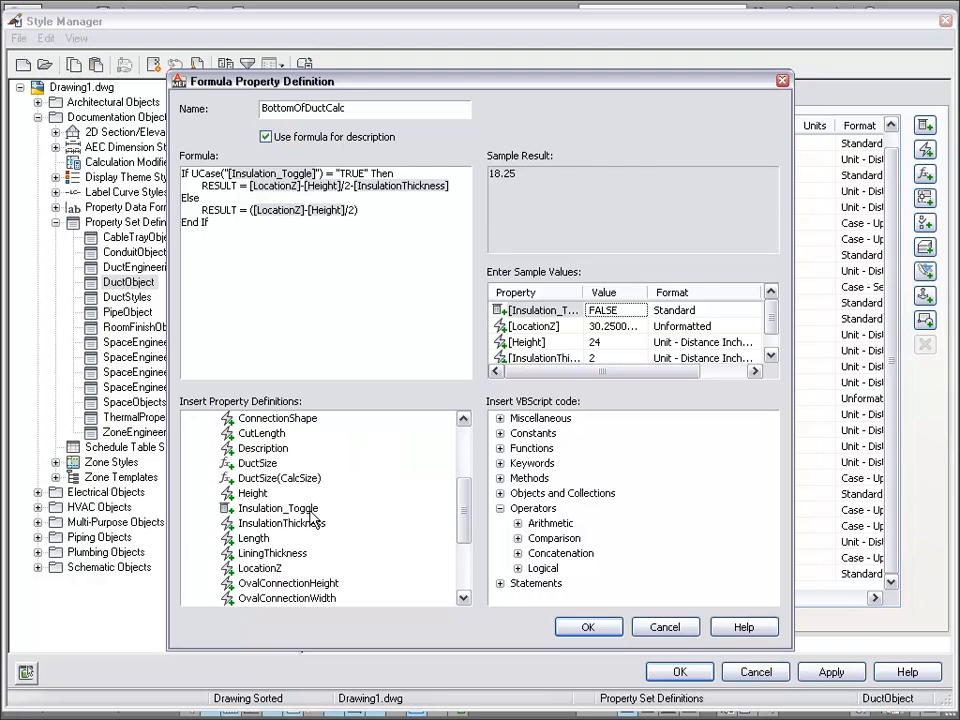
{"action": "double_click", "coordinate": [309, 508]}
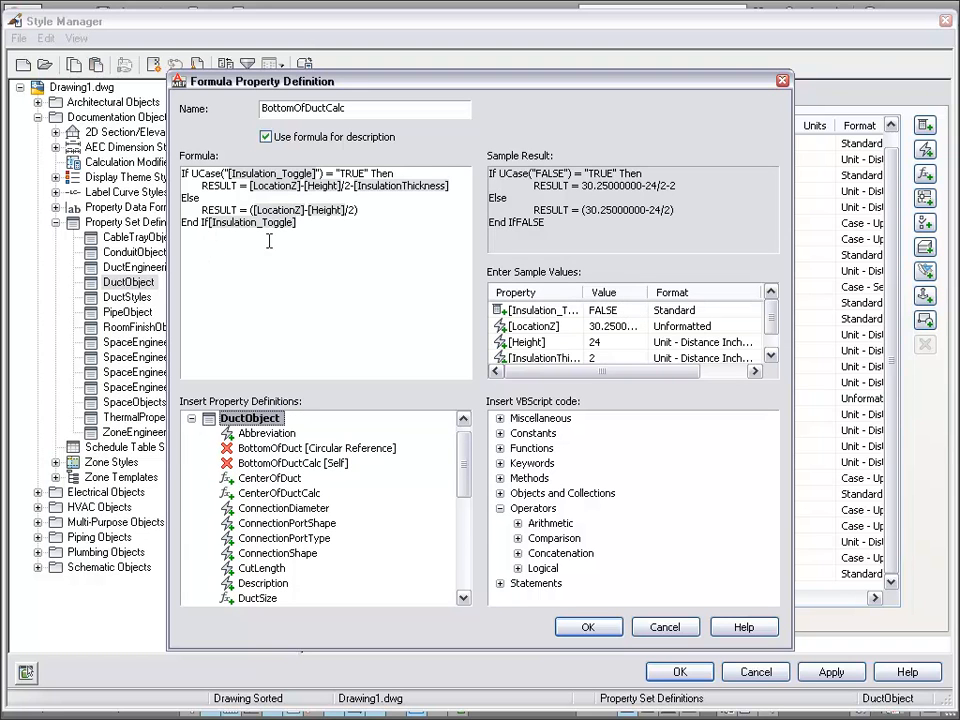
{"action": "left_click", "coordinate": [324, 239]}
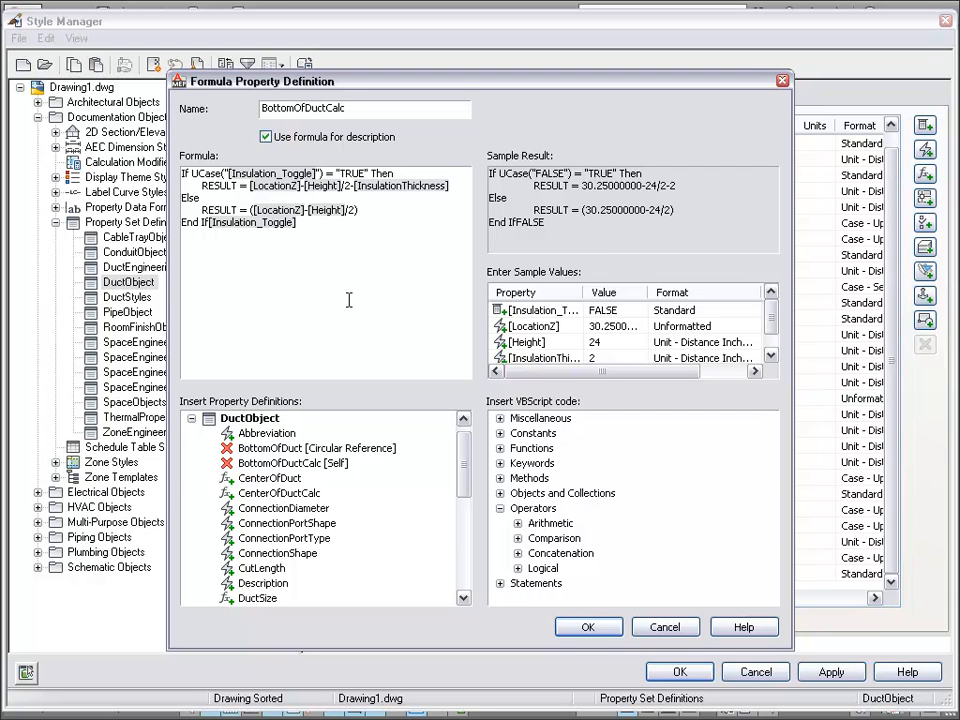
{"action": "key", "text": "BackSpace"}
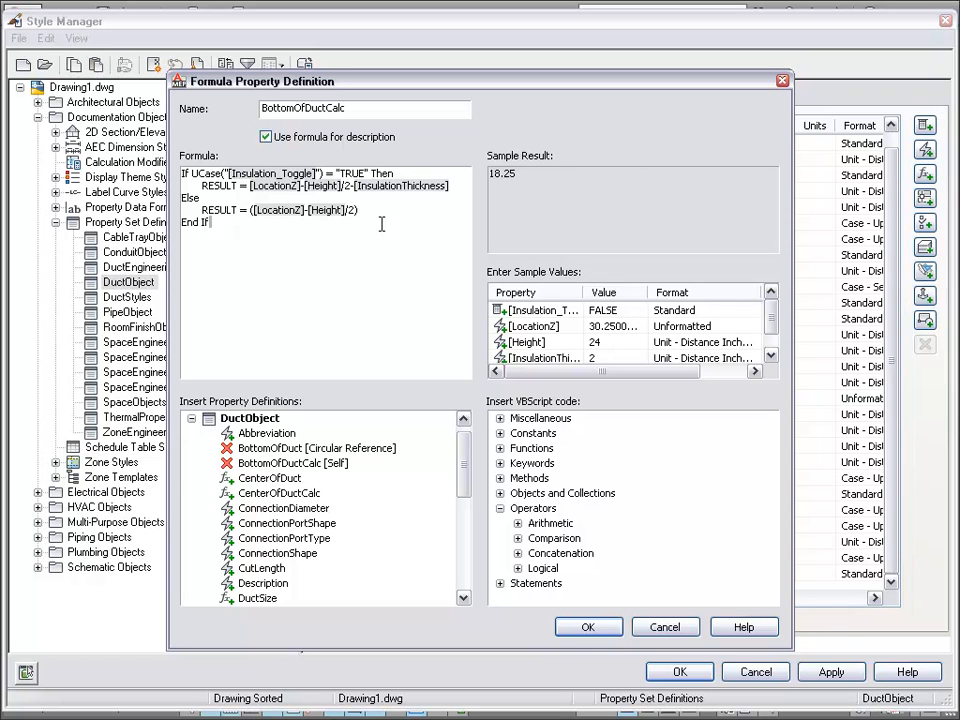
Step: Accept the edited BottomOfDuctCalc formula and save the property set changes, closing the Style Manager
{"action": "left_click", "coordinate": [589, 627]}
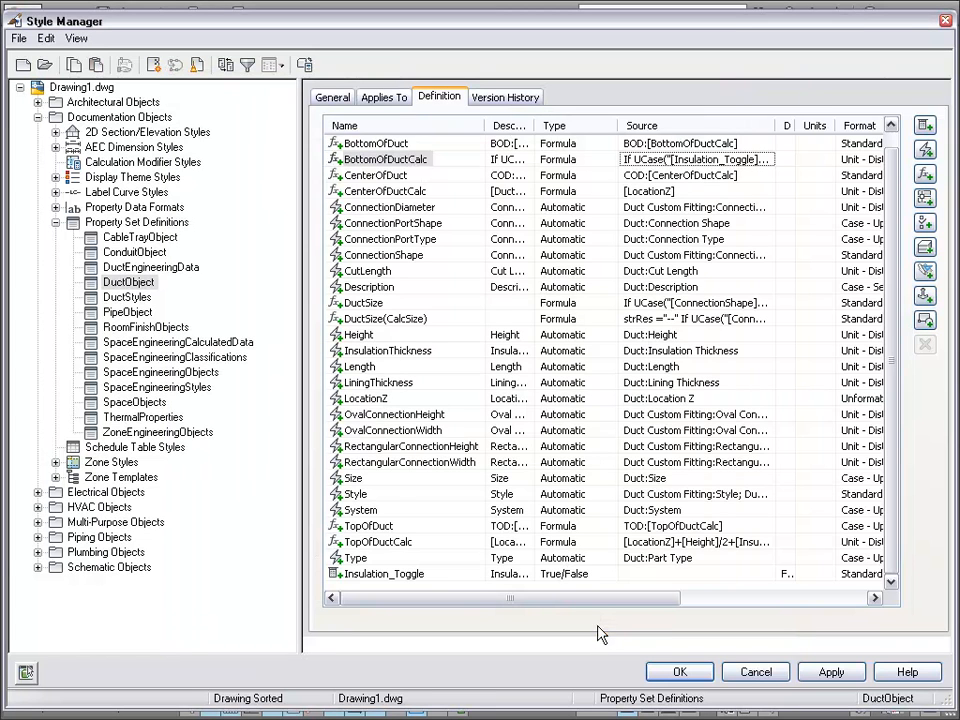
{"action": "left_click", "coordinate": [678, 674]}
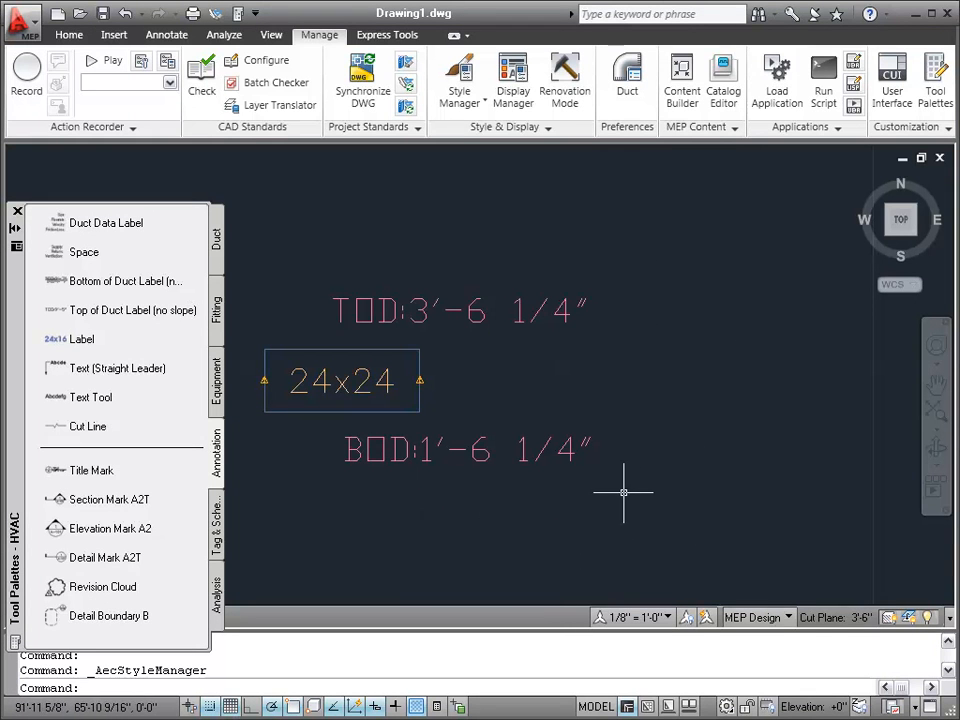
{"action": "left_click", "coordinate": [421, 400]}
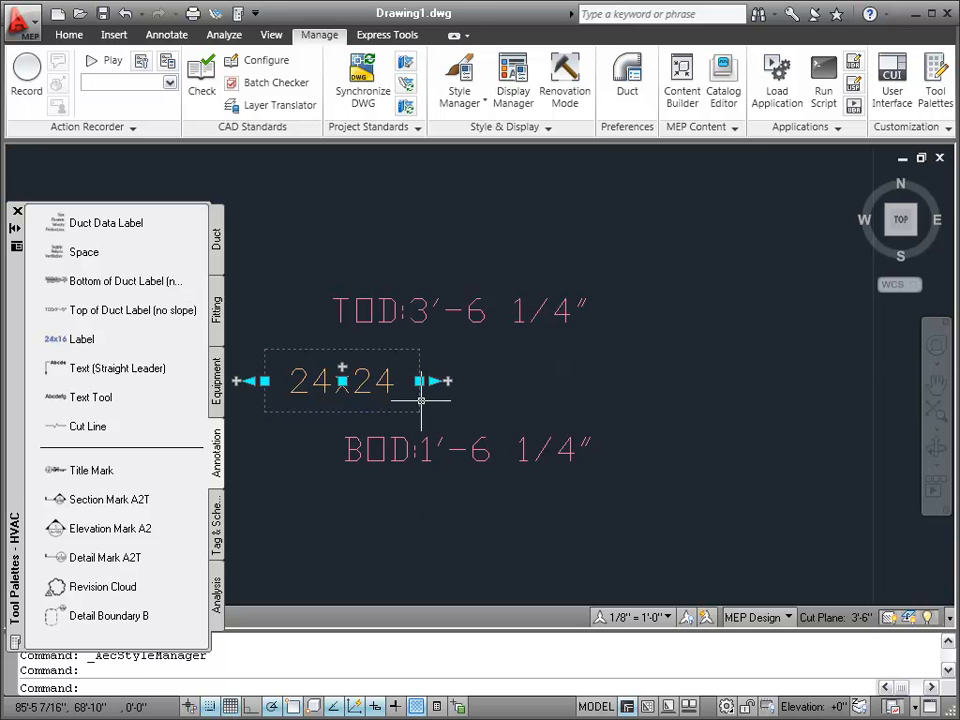
{"action": "key", "text": "Escape"}
{"action": "key", "text": "Escape"}
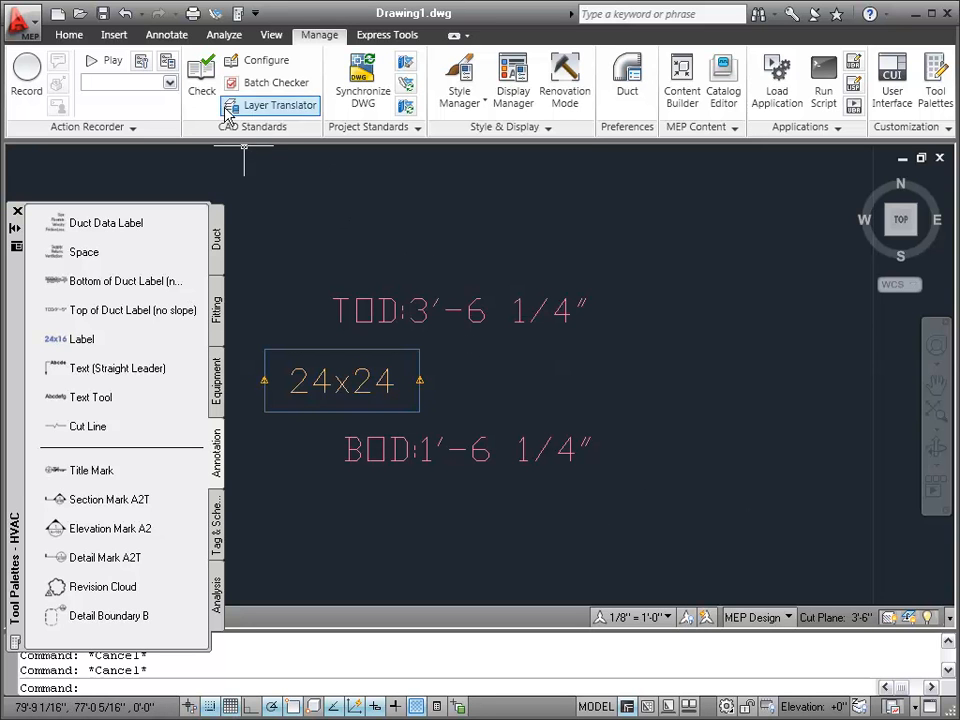
Step: Update the object relationships in the drawing with OBJRELUPDATE, applied to all objects
{"action": "left_click", "coordinate": [270, 38]}
{"action": "left_click", "coordinate": [238, 88]}
{"action": "left_click", "coordinate": [256, 188]}
{"action": "key", "text": "Return"}
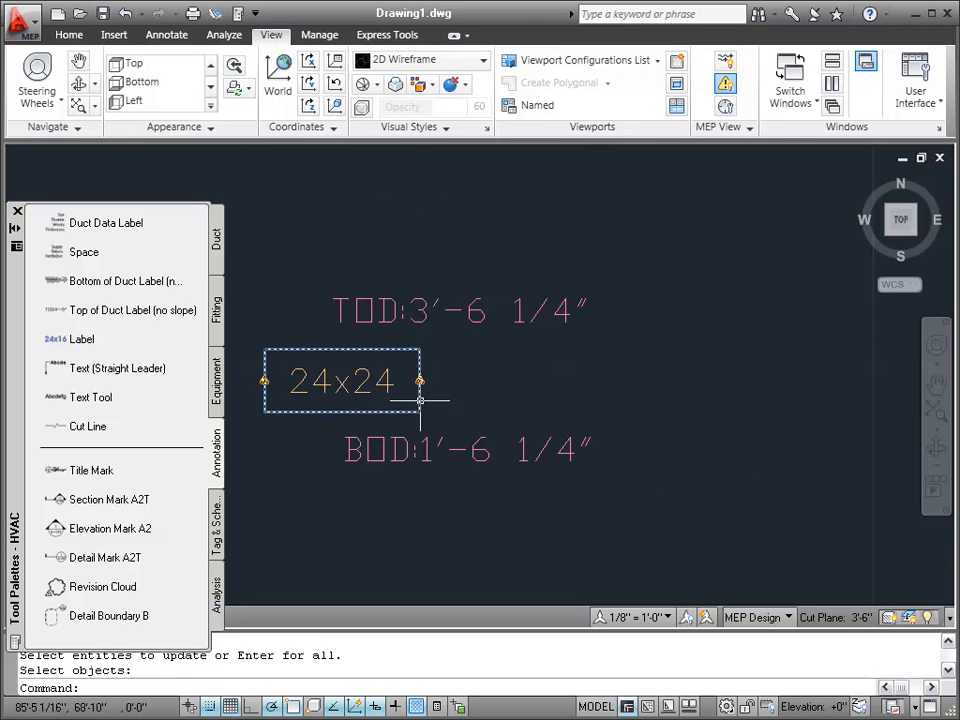
Step: Show the properties of the 24x24 duct and enlarge the palette so its values are readable
{"action": "left_click", "coordinate": [420, 398]}
{"action": "right_click", "coordinate": [421, 408]}
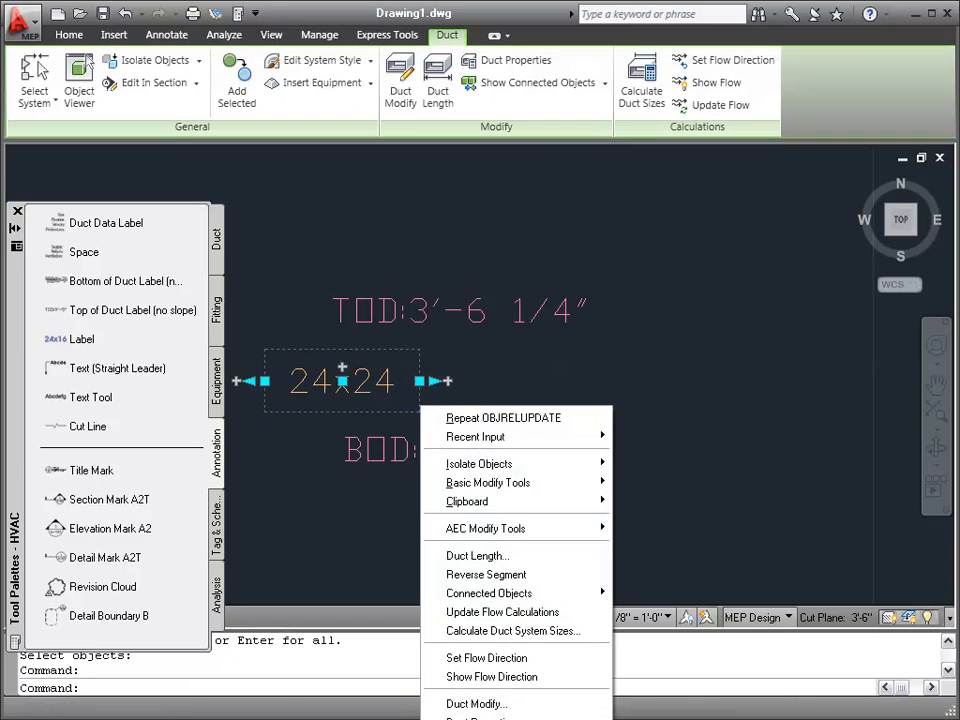
{"action": "left_click", "coordinate": [472, 719]}
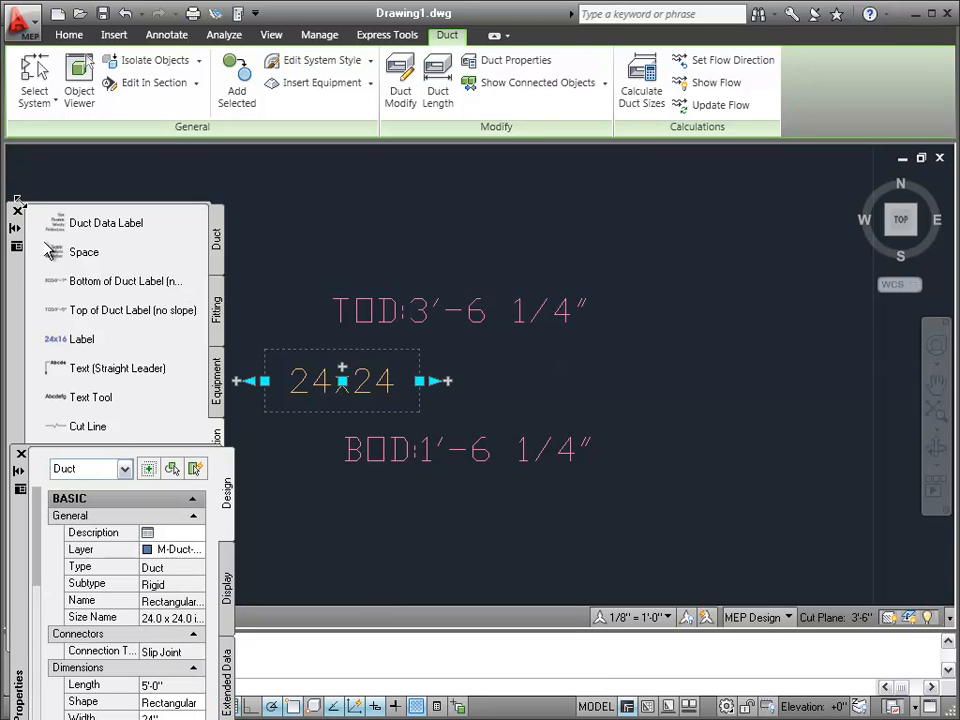
{"action": "left_click_drag", "start_coordinate": [12, 565], "coordinate": [17, 266]}
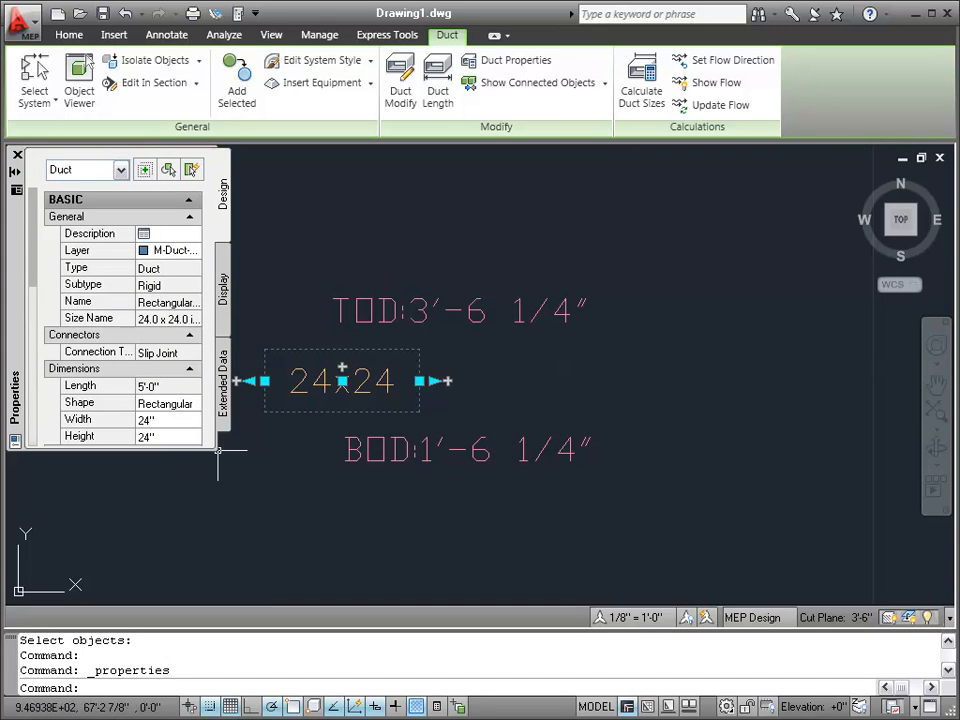
{"action": "left_click_drag", "start_coordinate": [218, 451], "coordinate": [324, 668]}
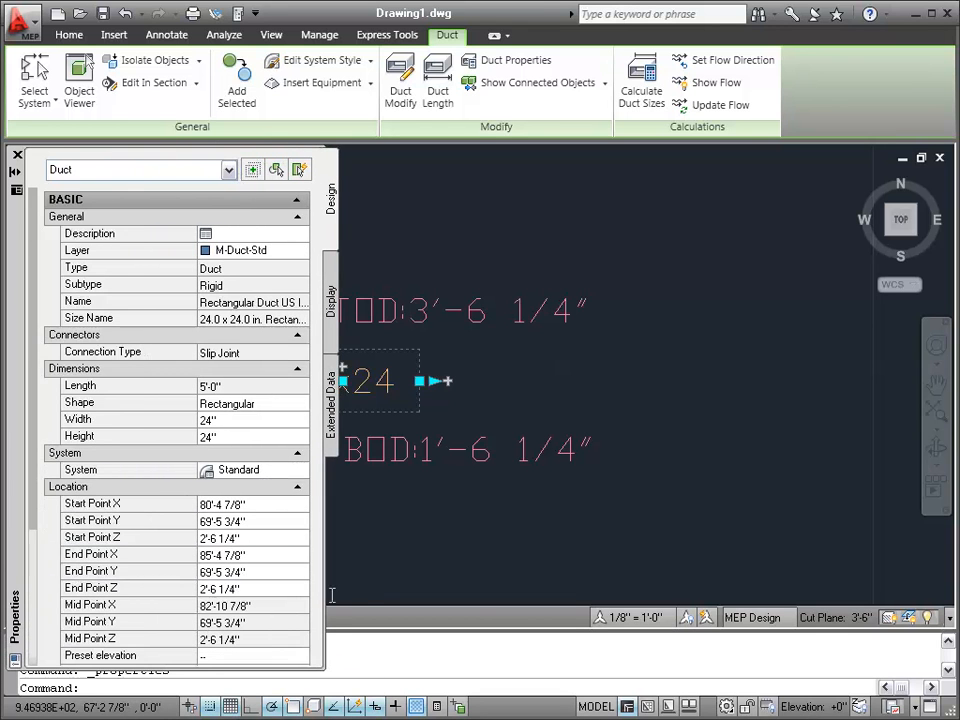
Step: Display the duct's extended data, collapse DuctEngineeringData and bring the full DuctObject property set into view
{"action": "left_click", "coordinate": [333, 402]}
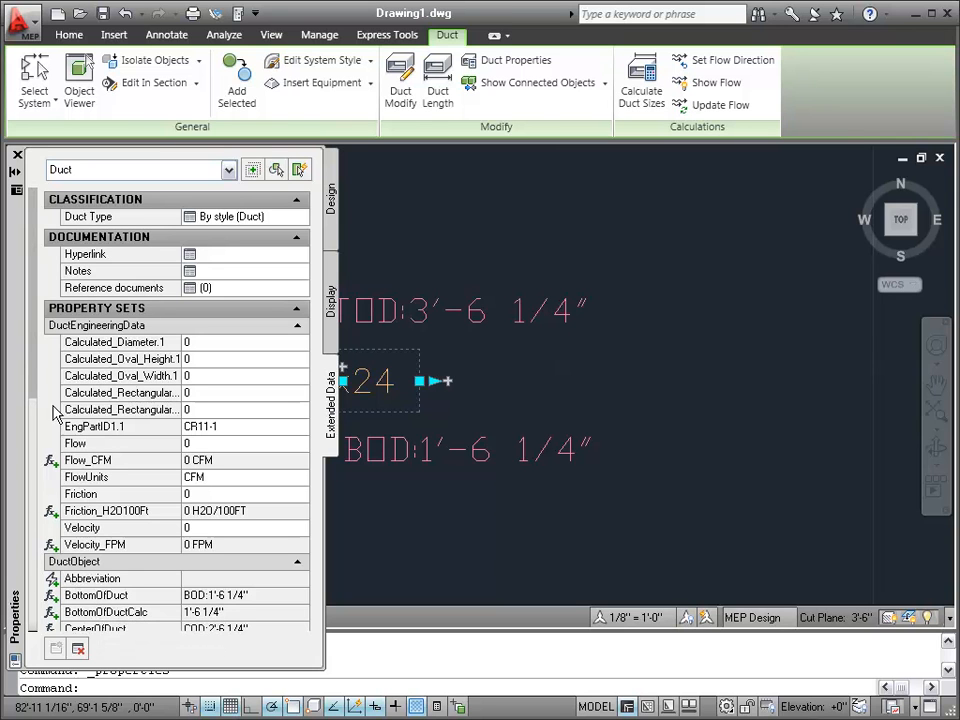
{"action": "scroll", "coordinate": [35, 381], "scroll_direction": "down", "scroll_amount": 1}
{"action": "left_click", "coordinate": [297, 289]}
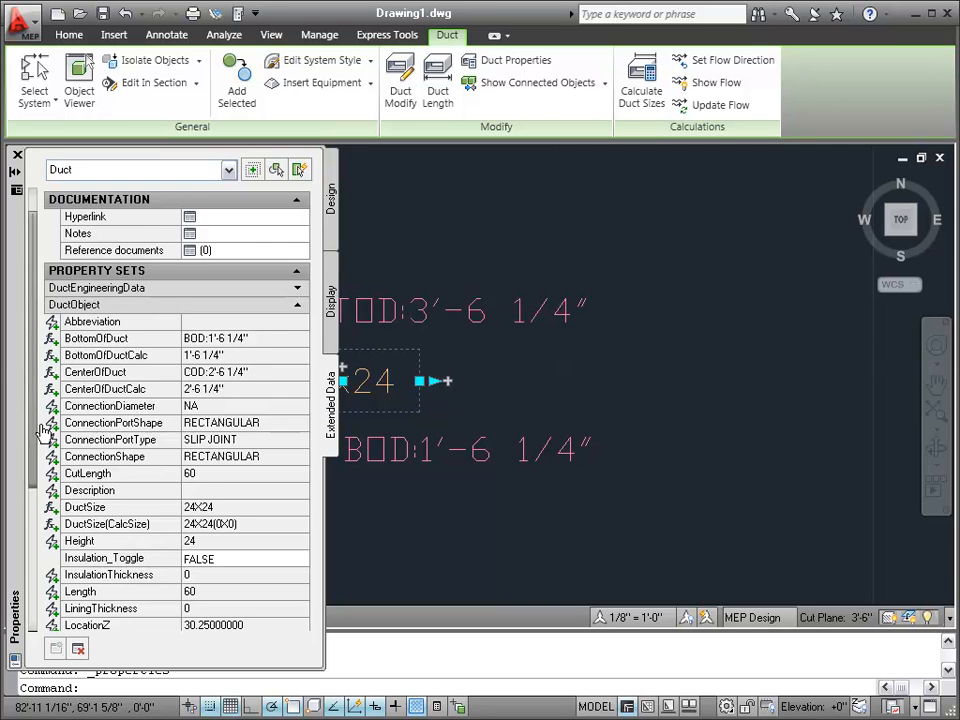
{"action": "left_click_drag", "start_coordinate": [35, 427], "coordinate": [31, 492]}
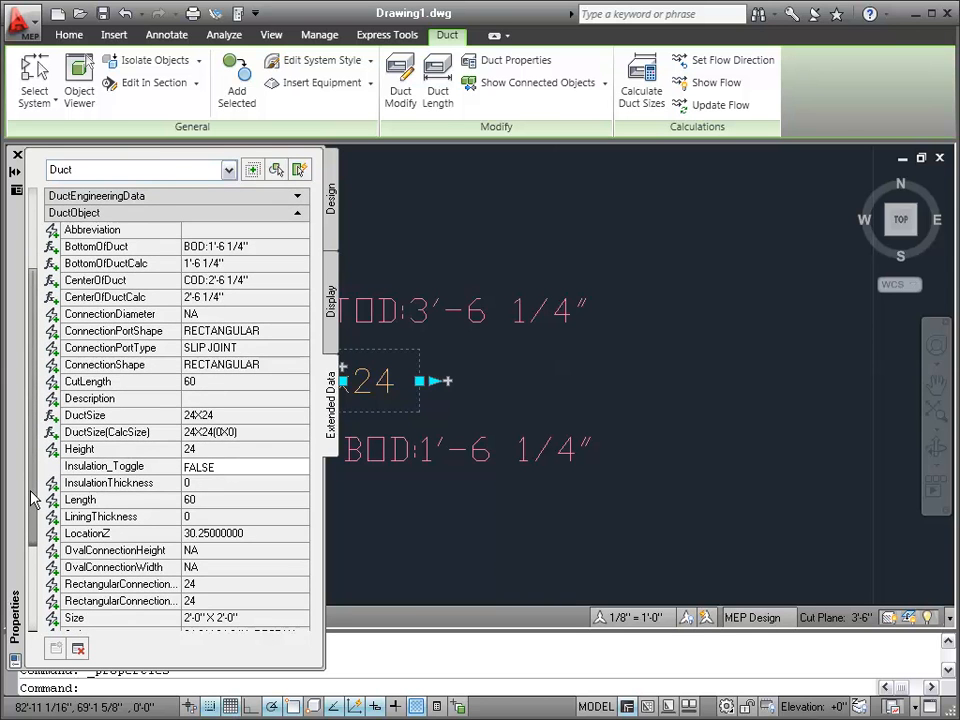
Step: Set the duct's Insulation_Toggle to TRUE, switch it to FALSE as a check, and return it to TRUE
{"action": "left_click", "coordinate": [237, 472]}
{"action": "left_click", "coordinate": [239, 469]}
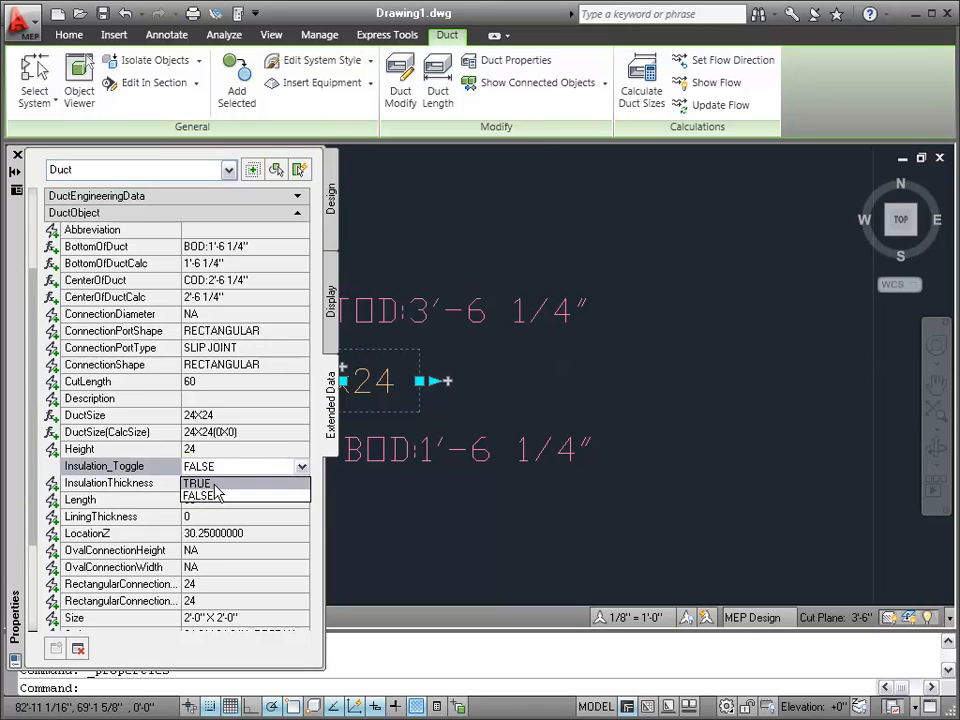
{"action": "left_click", "coordinate": [212, 484]}
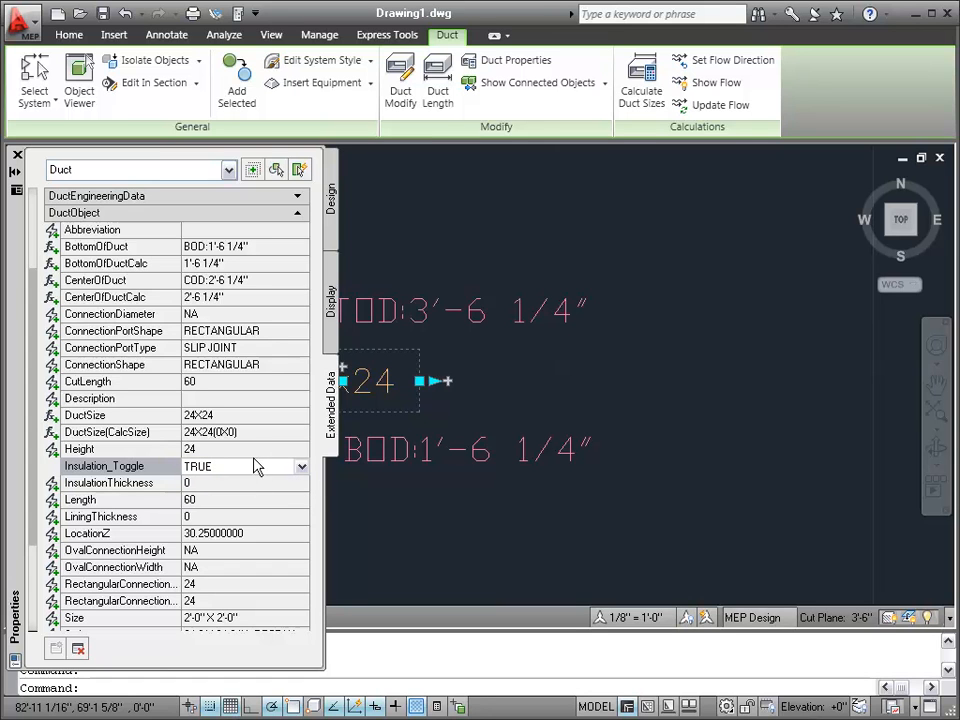
{"action": "left_click", "coordinate": [256, 467]}
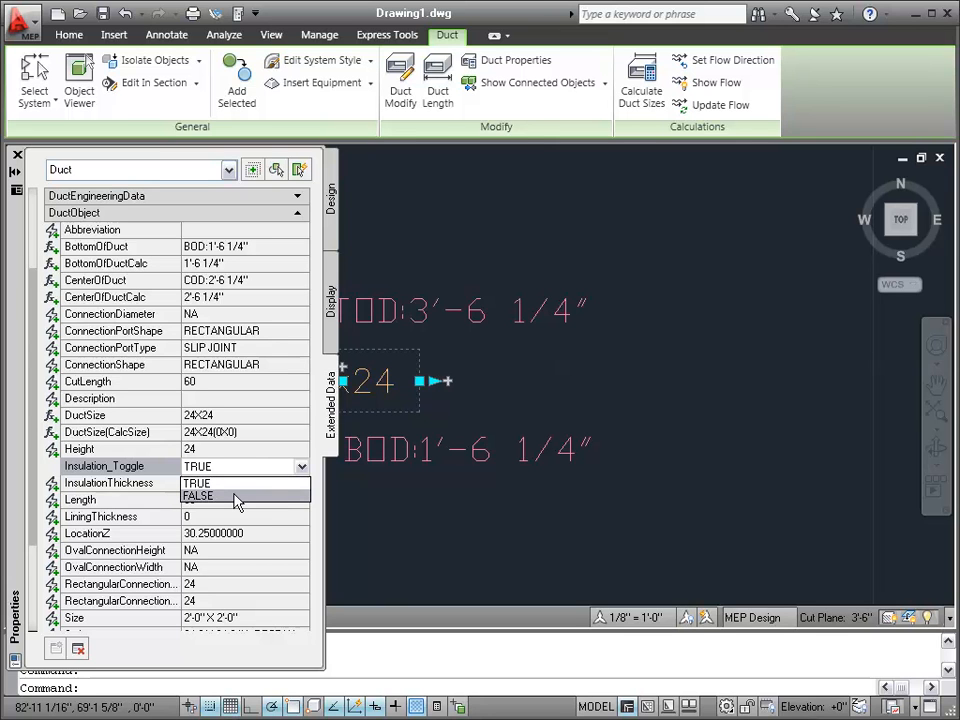
{"action": "left_click", "coordinate": [236, 497]}
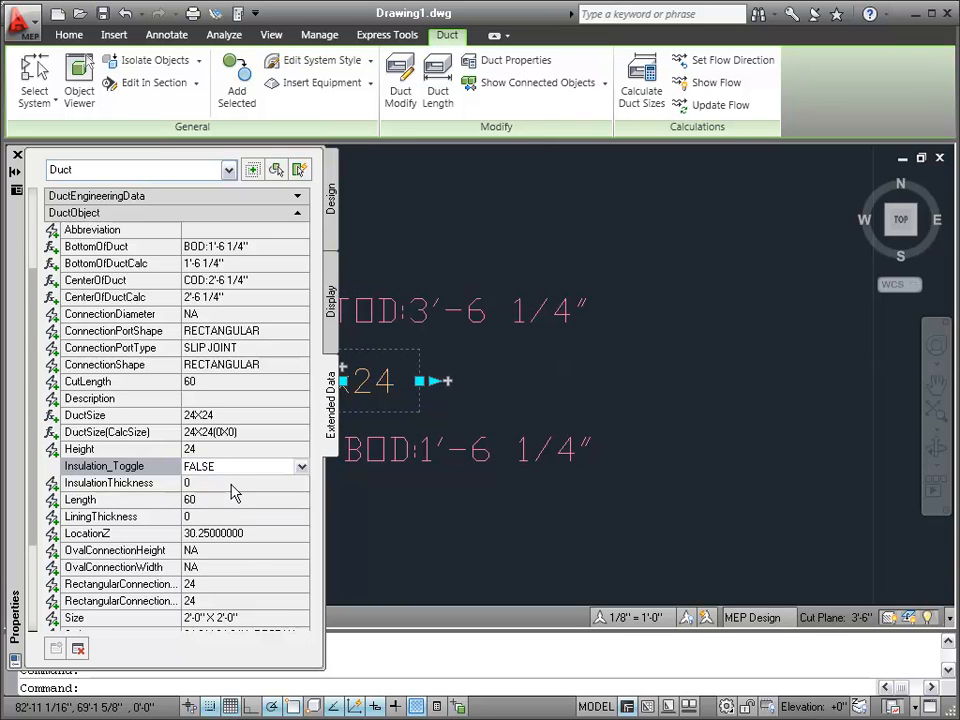
{"action": "left_click", "coordinate": [231, 470]}
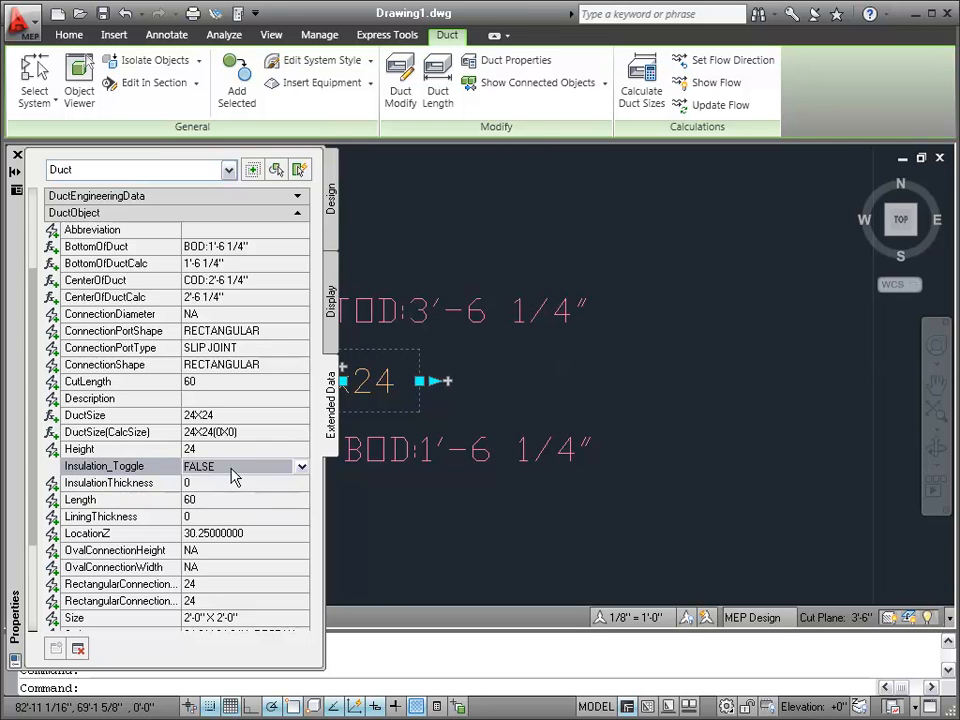
{"action": "left_click", "coordinate": [219, 484]}
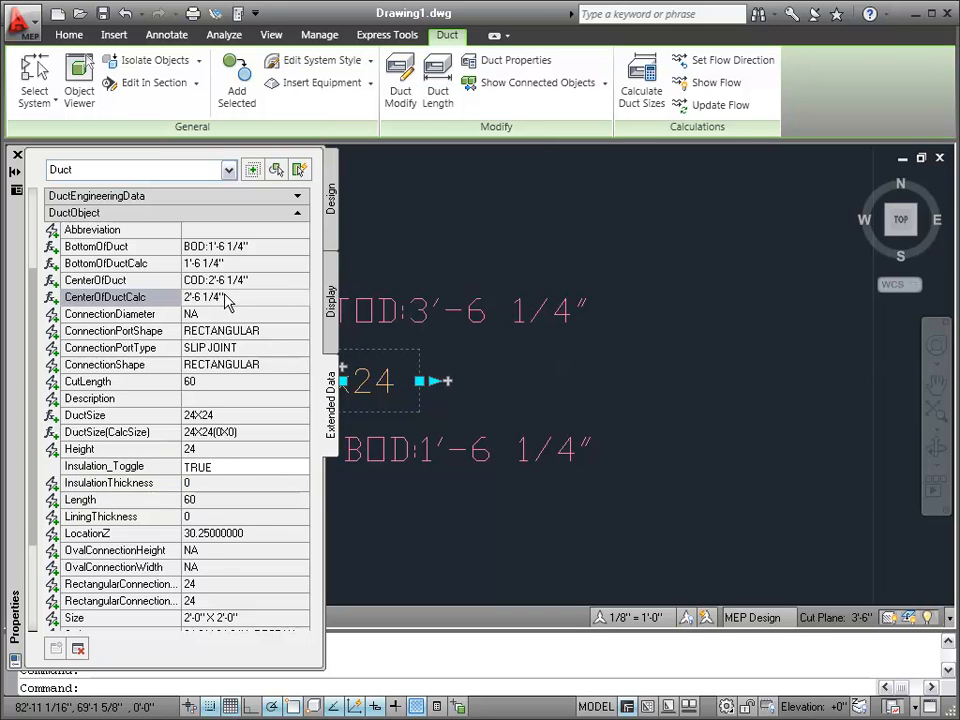
{"action": "left_click", "coordinate": [637, 410]}
{"action": "left_click", "coordinate": [554, 384]}
{"action": "key", "text": "Escape"}
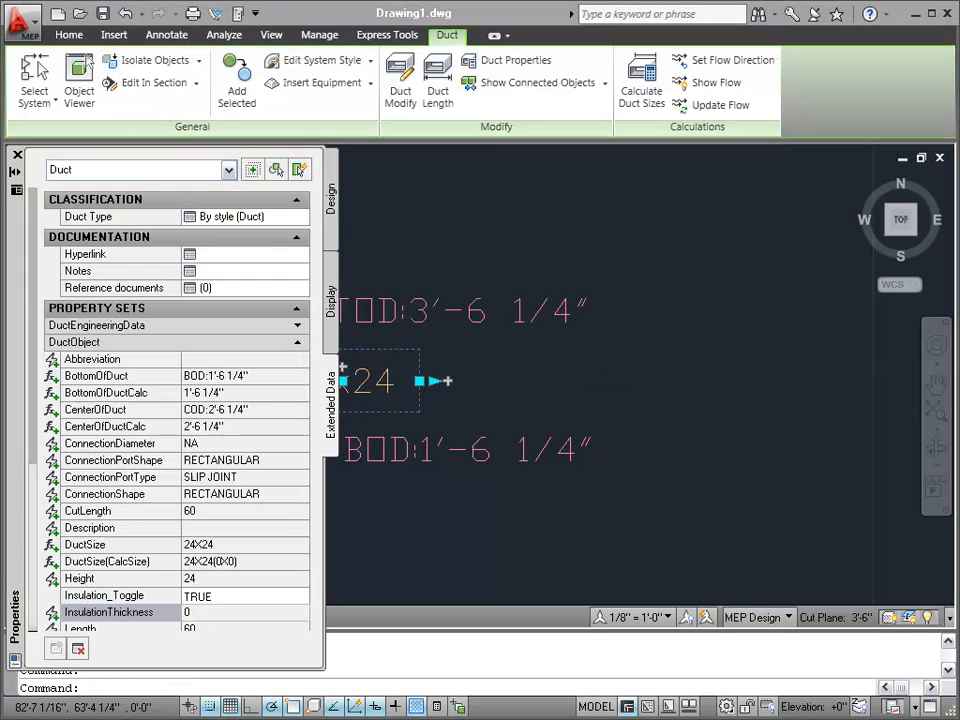
{"action": "left_click", "coordinate": [212, 596]}
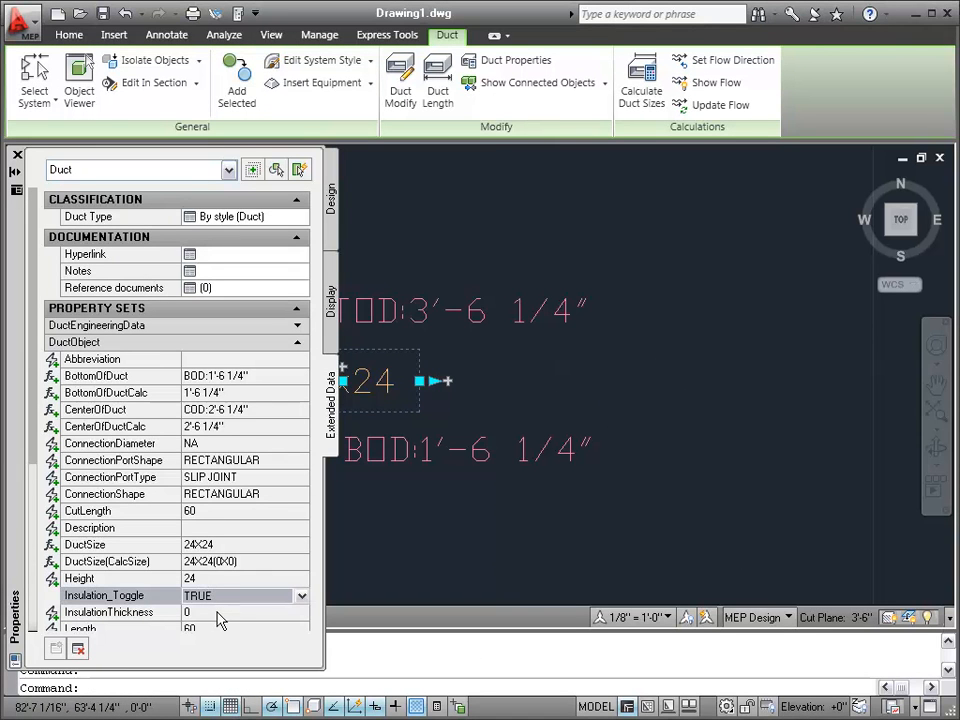
{"action": "left_click", "coordinate": [197, 614]}
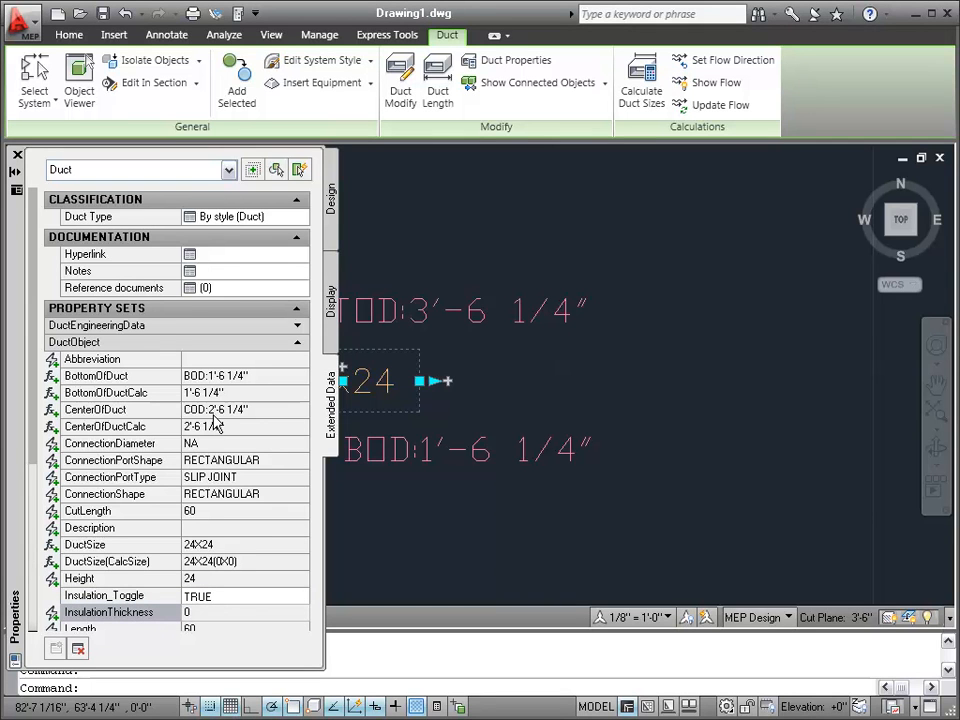
Step: Set the duct's insulation thickness to 2" in its design properties
{"action": "left_click", "coordinate": [334, 200]}
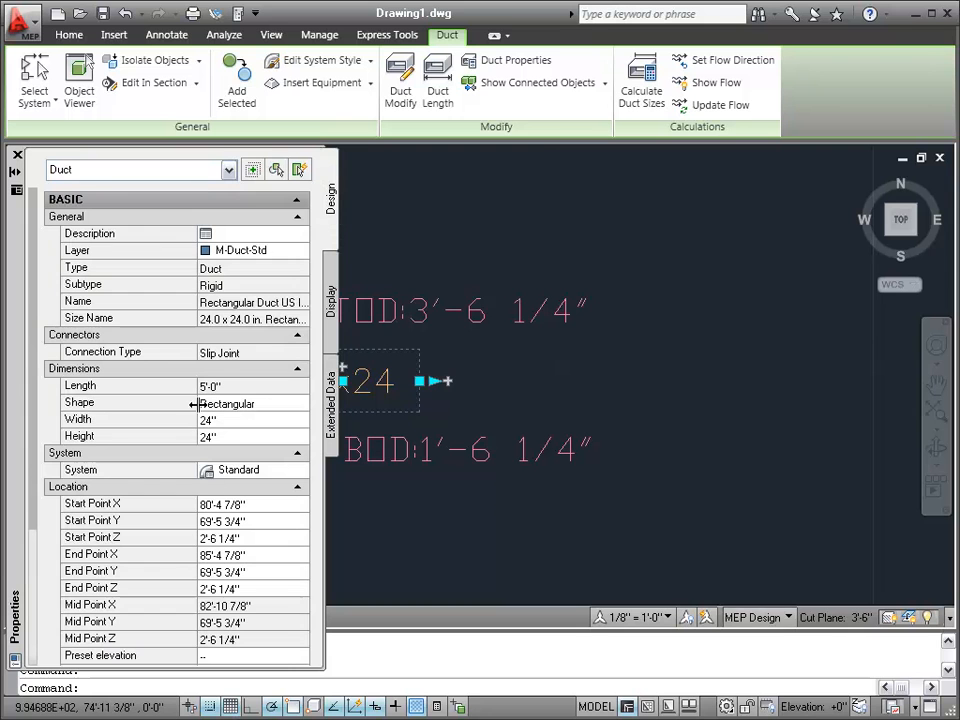
{"action": "left_click_drag", "start_coordinate": [31, 436], "coordinate": [27, 572]}
{"action": "left_click", "coordinate": [224, 586]}
{"action": "type", "text": "2"}
{"action": "key", "text": "Return"}
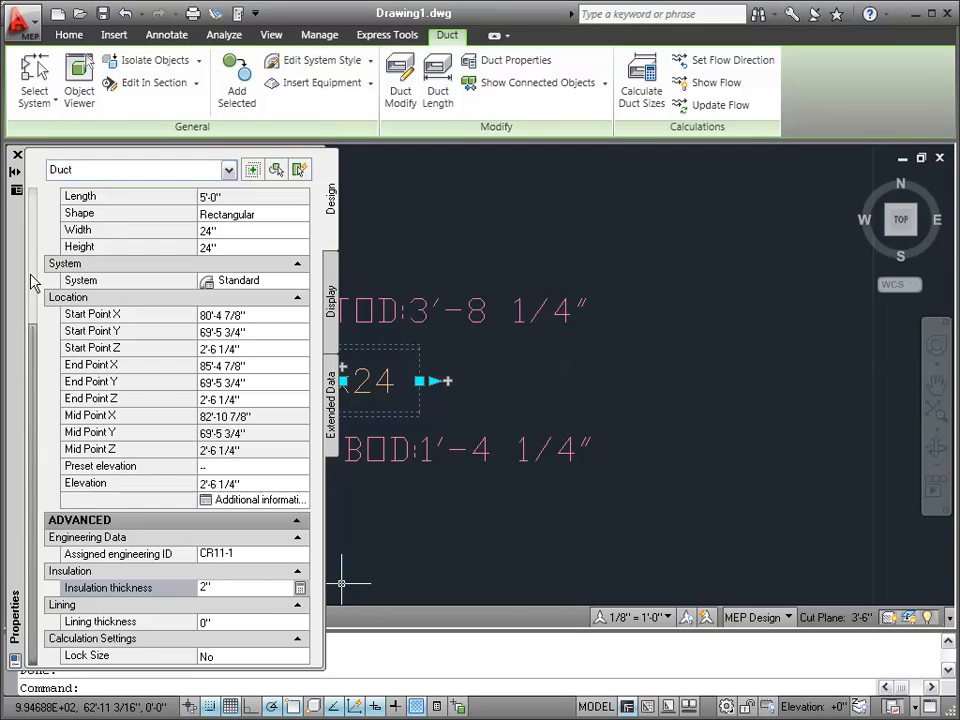
Step: Return to the duct's extended data and set its Insulation_Toggle to FALSE
{"action": "scroll", "coordinate": [34, 283], "scroll_direction": "up", "scroll_amount": 5}
{"action": "left_click", "coordinate": [328, 398]}
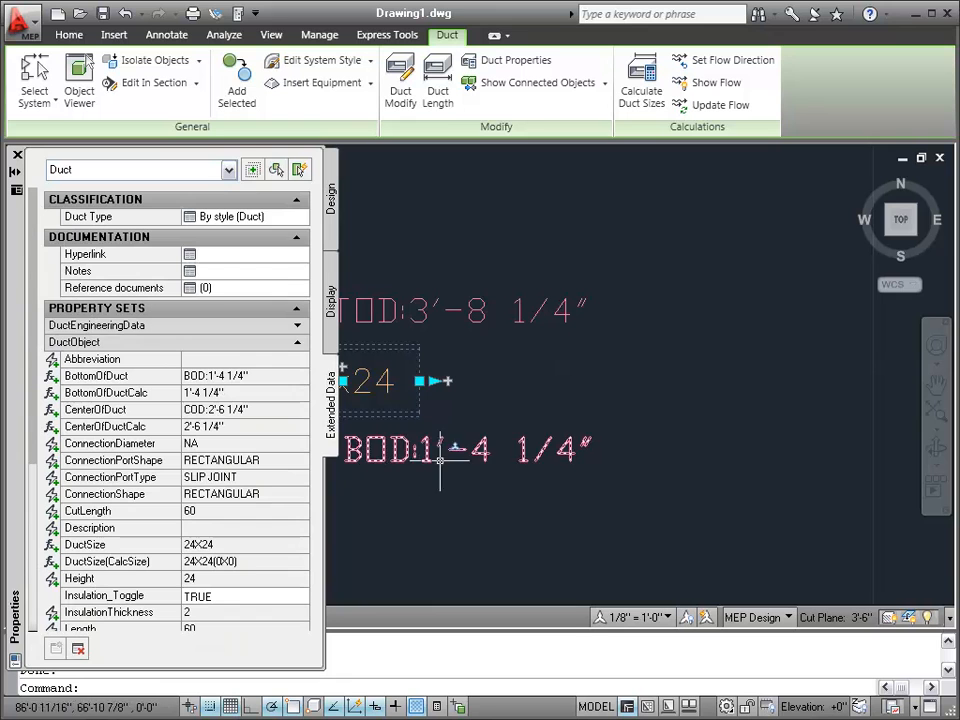
{"action": "left_click", "coordinate": [207, 598]}
{"action": "left_click", "coordinate": [214, 599]}
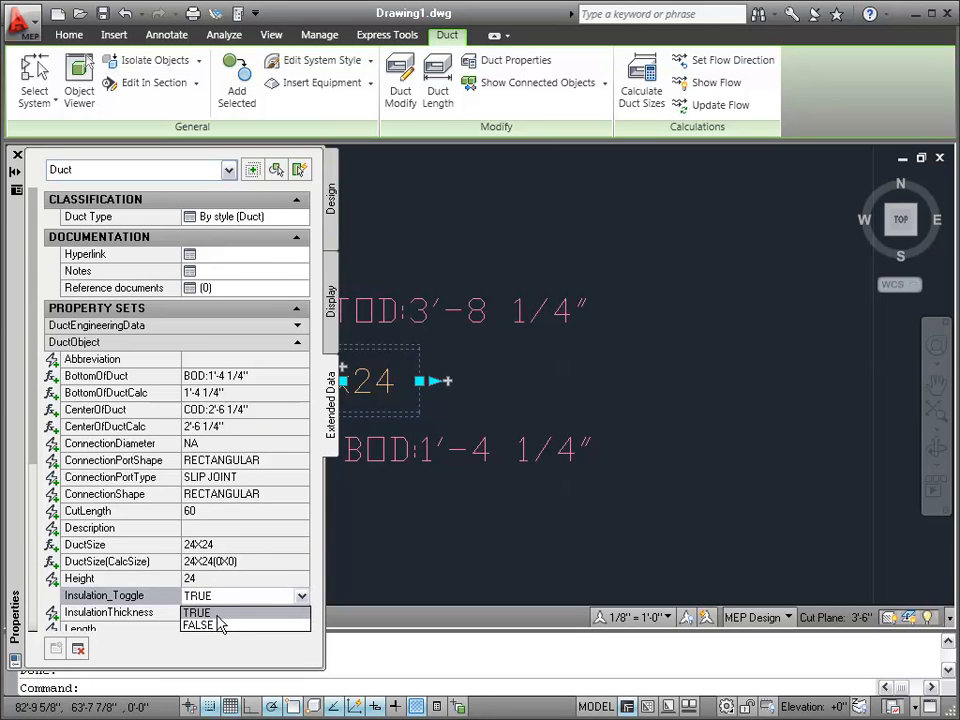
{"action": "left_click", "coordinate": [219, 627]}
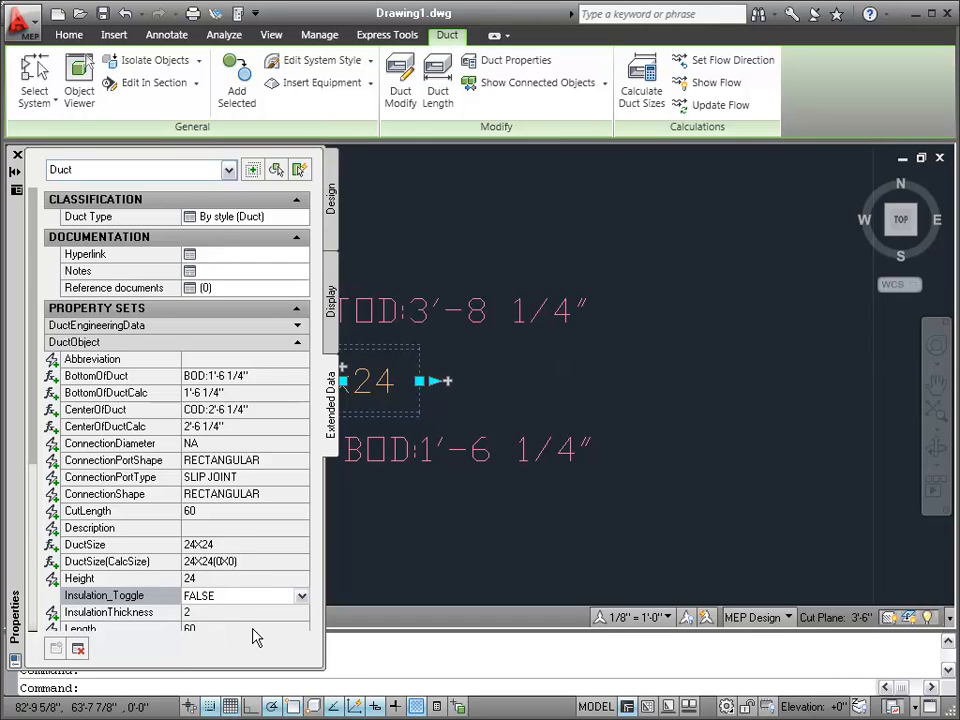
Step: Switch the duct's Insulation_Toggle to TRUE as a check on the labels, and return it to FALSE
{"action": "left_click", "coordinate": [230, 600]}
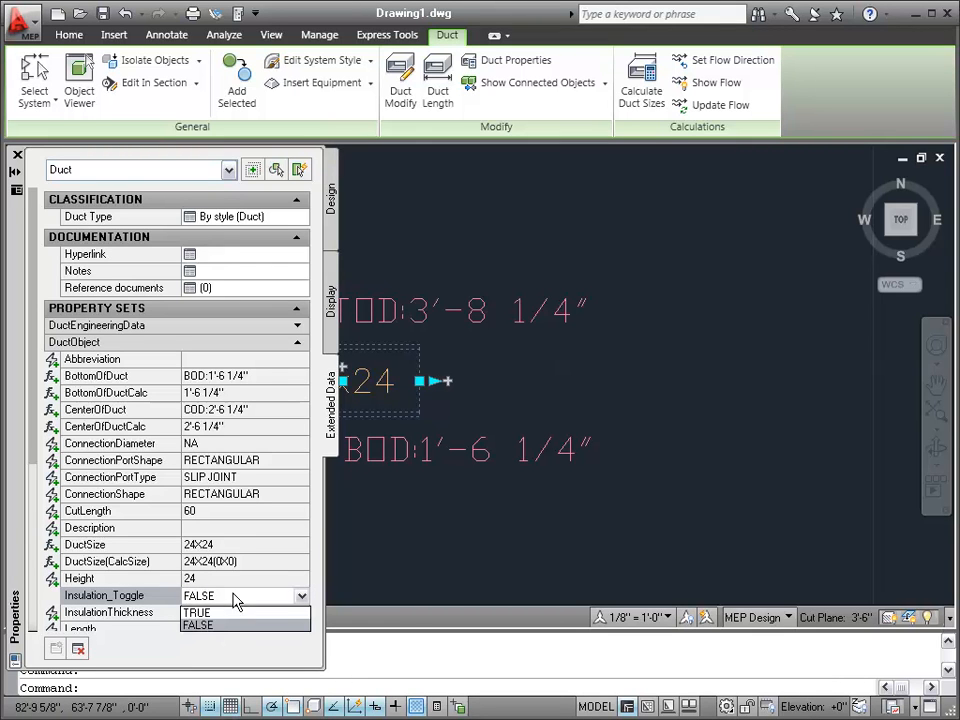
{"action": "left_click", "coordinate": [228, 614]}
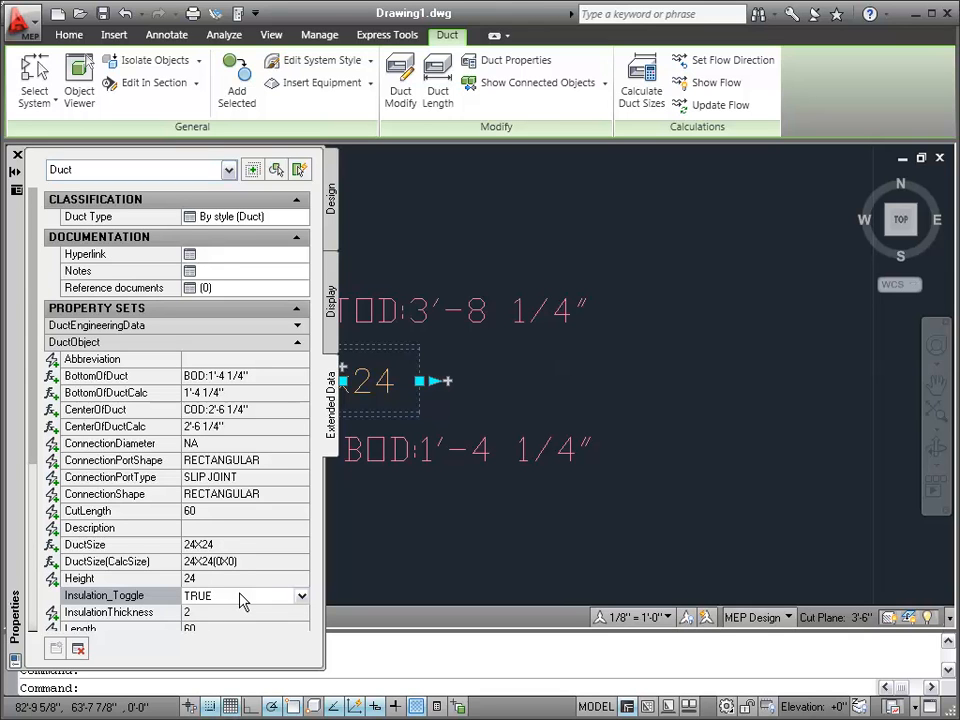
{"action": "left_click", "coordinate": [240, 598]}
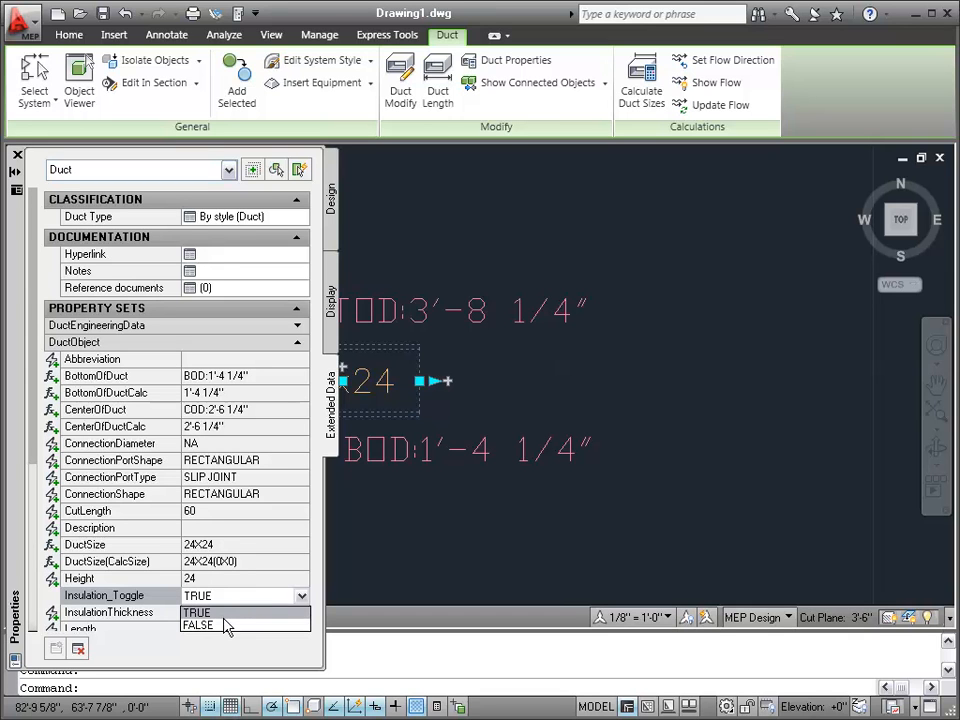
{"action": "left_click", "coordinate": [228, 626]}
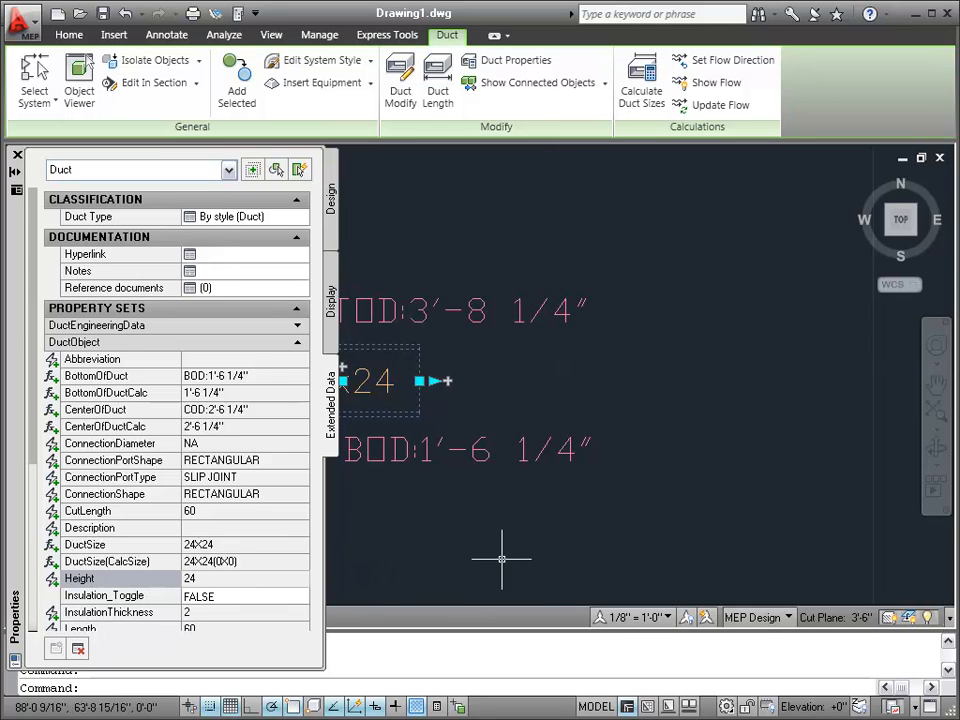
Step: Deselect the duct and open the DuctObject property set definition in the Style Manager
{"action": "key", "text": "Escape"}
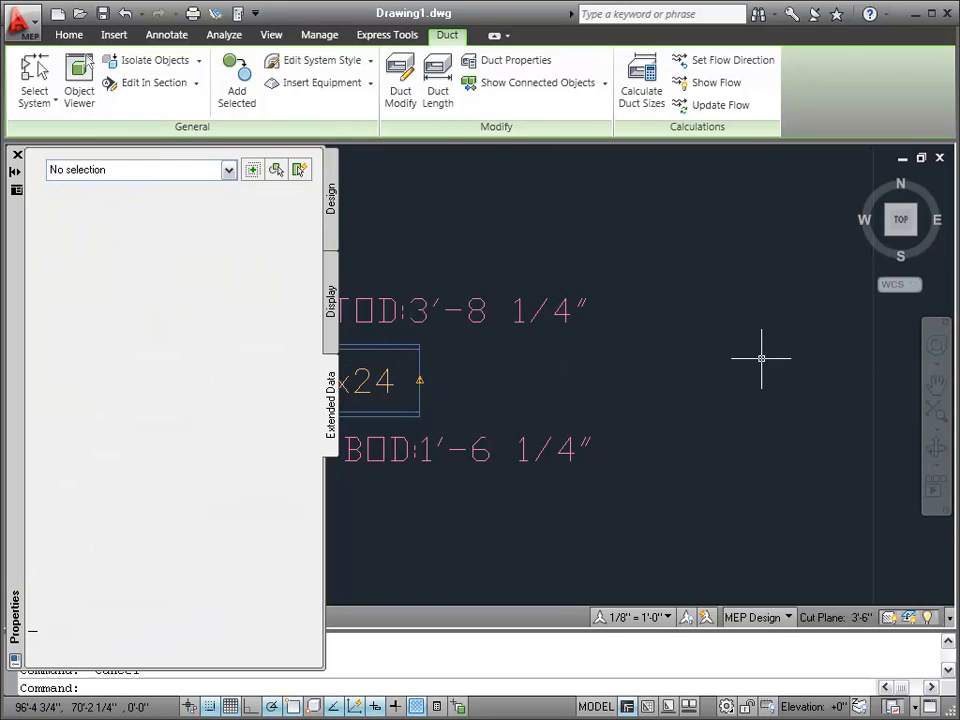
{"action": "scroll", "coordinate": [795, 376], "scroll_direction": "down", "scroll_amount": 2}
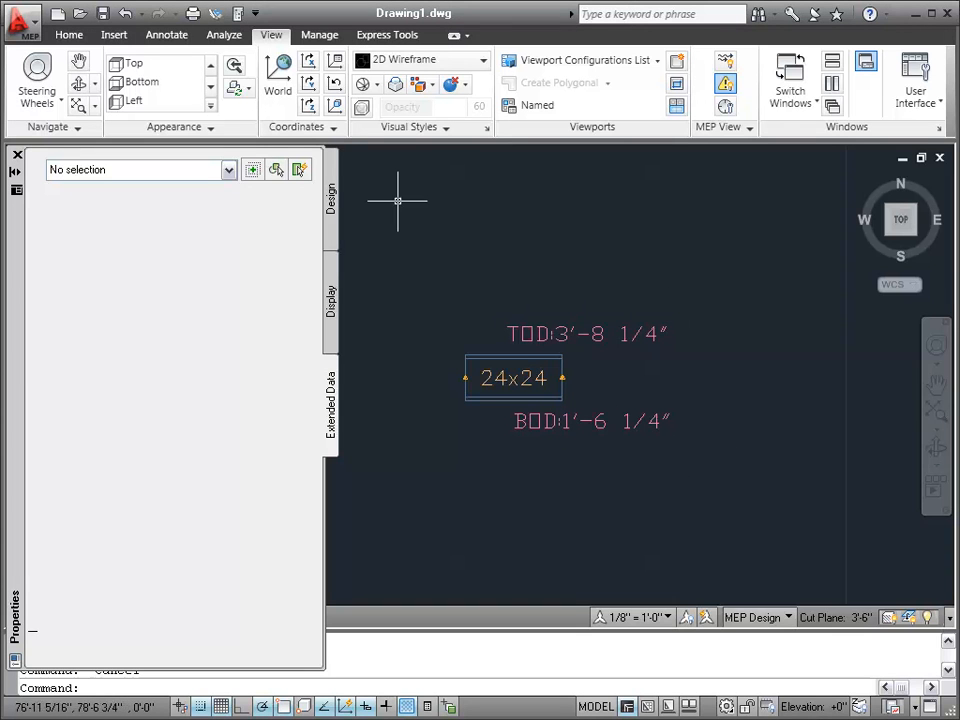
{"action": "left_click", "coordinate": [322, 37]}
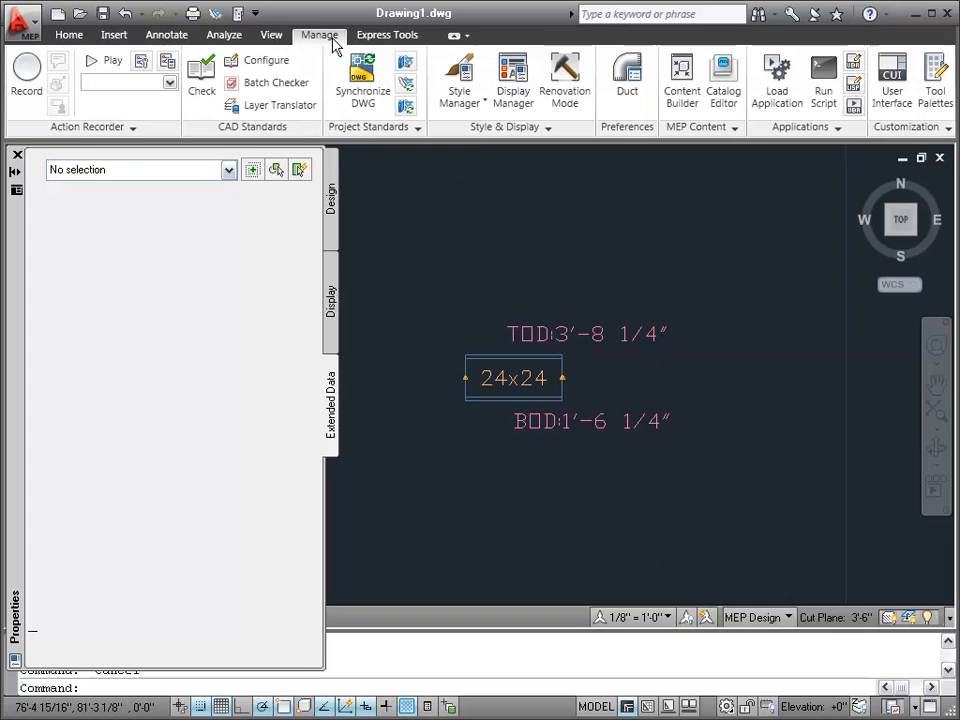
{"action": "left_click", "coordinate": [456, 72]}
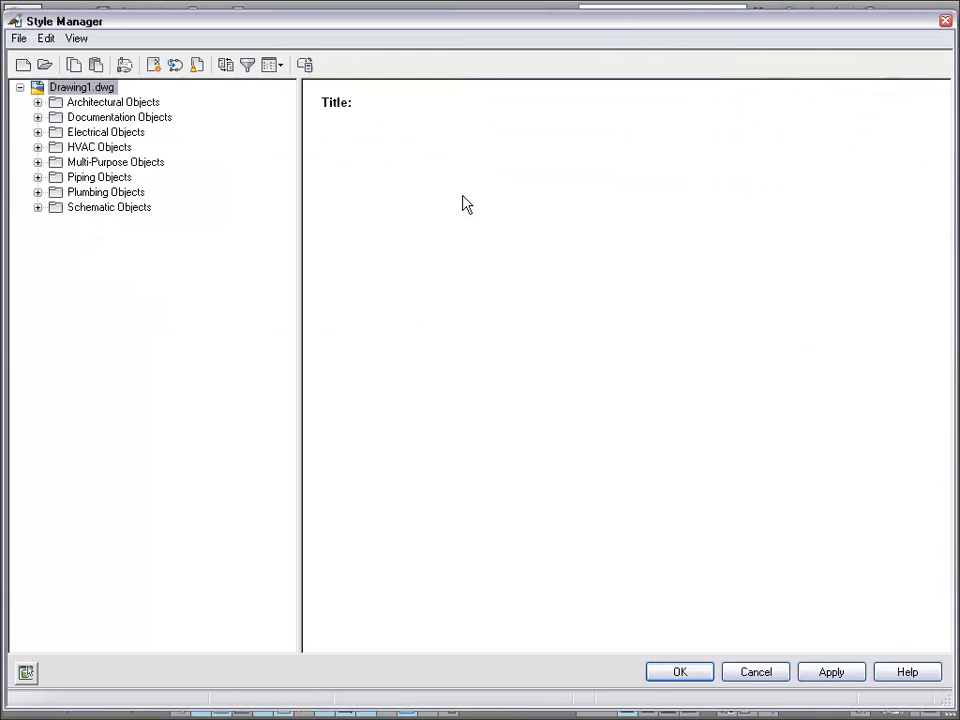
{"action": "left_click", "coordinate": [37, 117]}
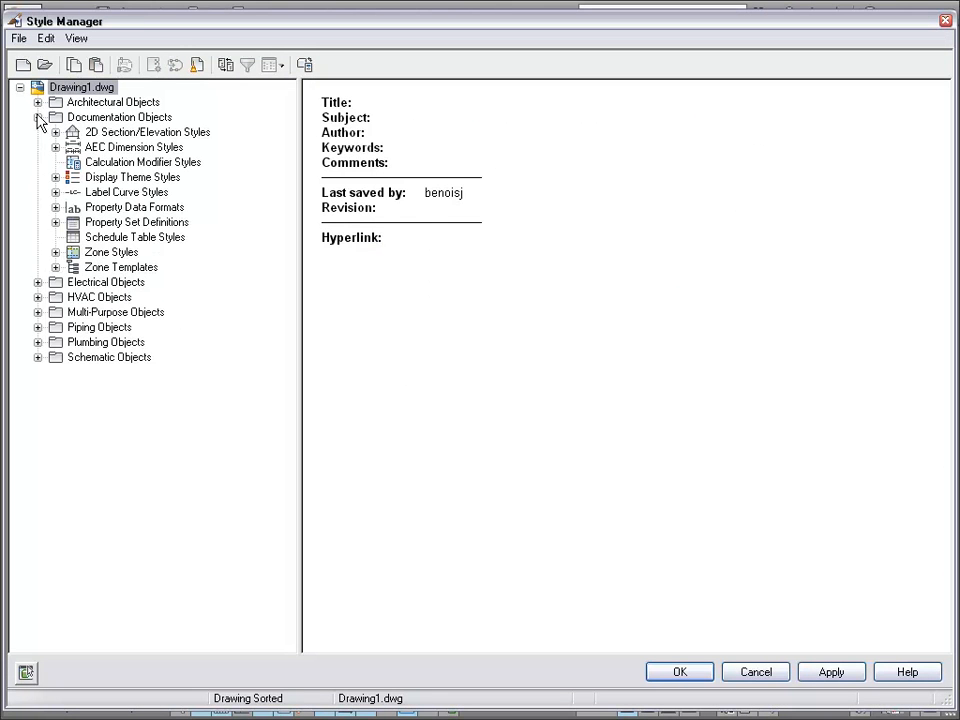
{"action": "left_click", "coordinate": [70, 222]}
{"action": "left_click", "coordinate": [56, 222]}
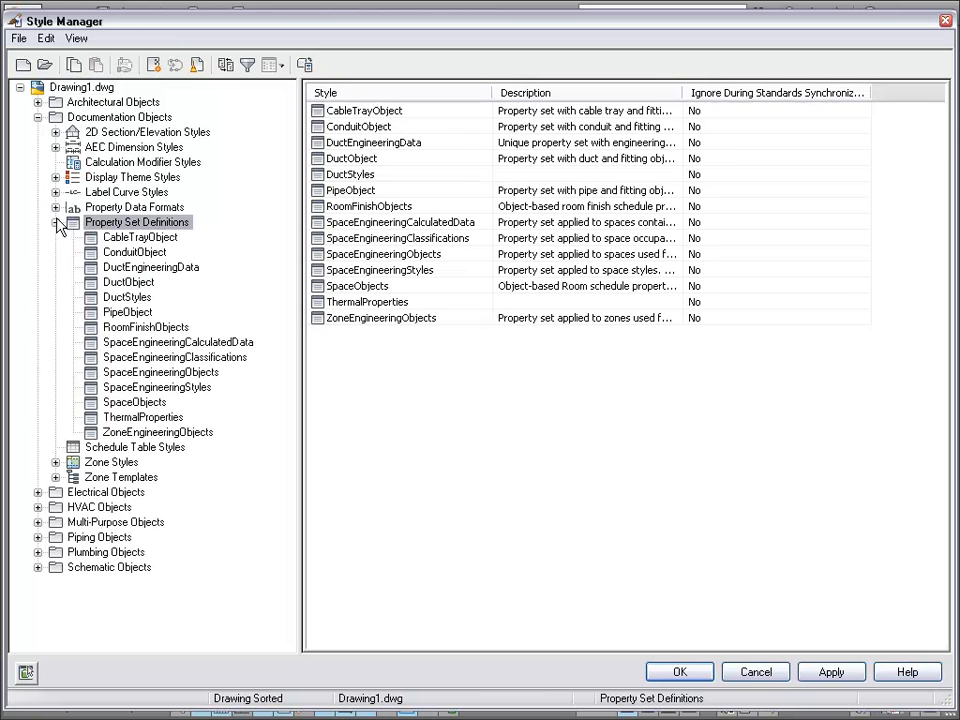
{"action": "left_click", "coordinate": [130, 282]}
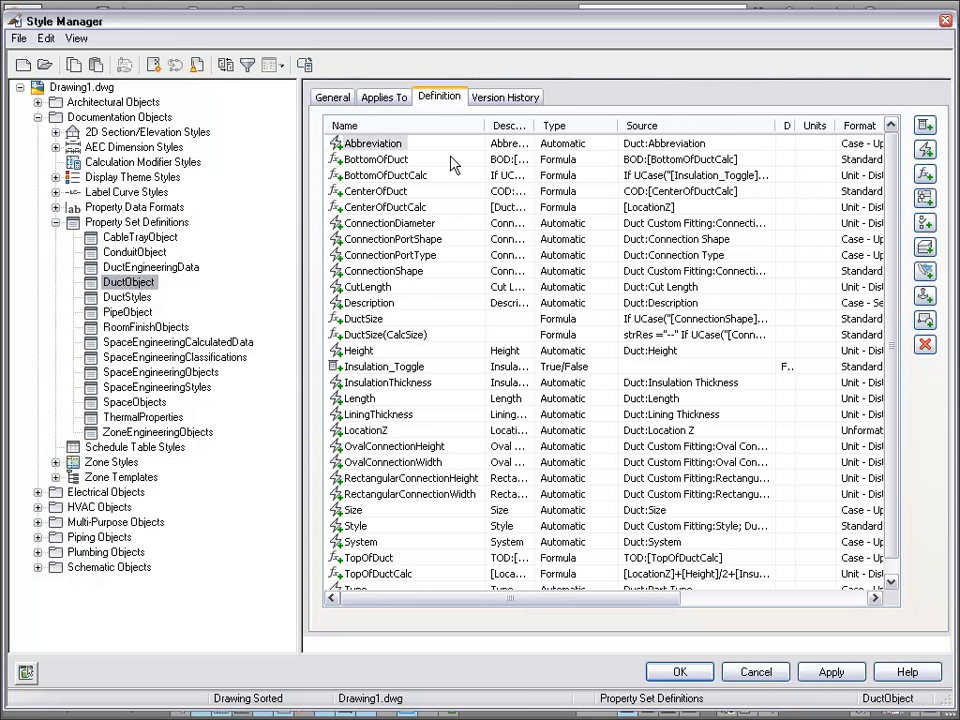
Step: Open the TopOfDuctCalc formula definition in the DuctObject property set
{"action": "left_click", "coordinate": [381, 194]}
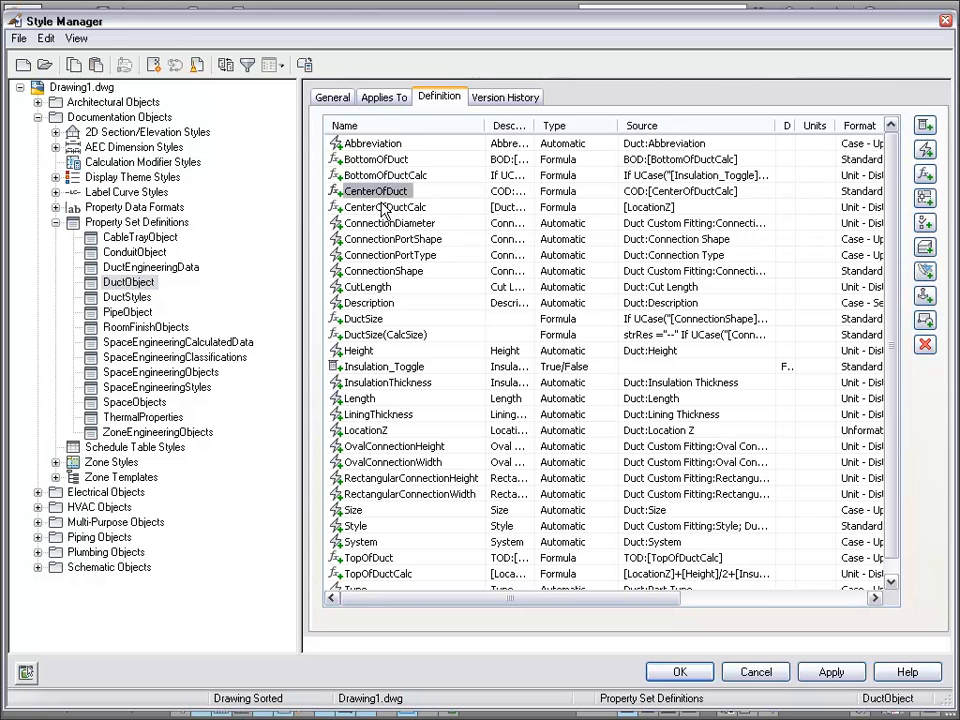
{"action": "left_click", "coordinate": [383, 209]}
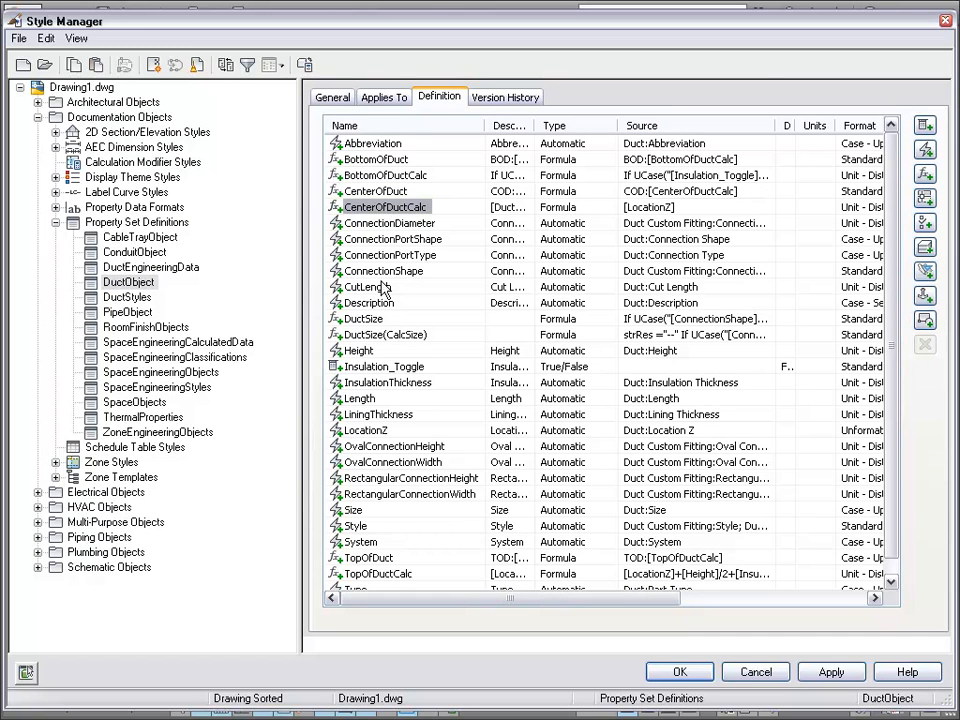
{"action": "left_click", "coordinate": [400, 574]}
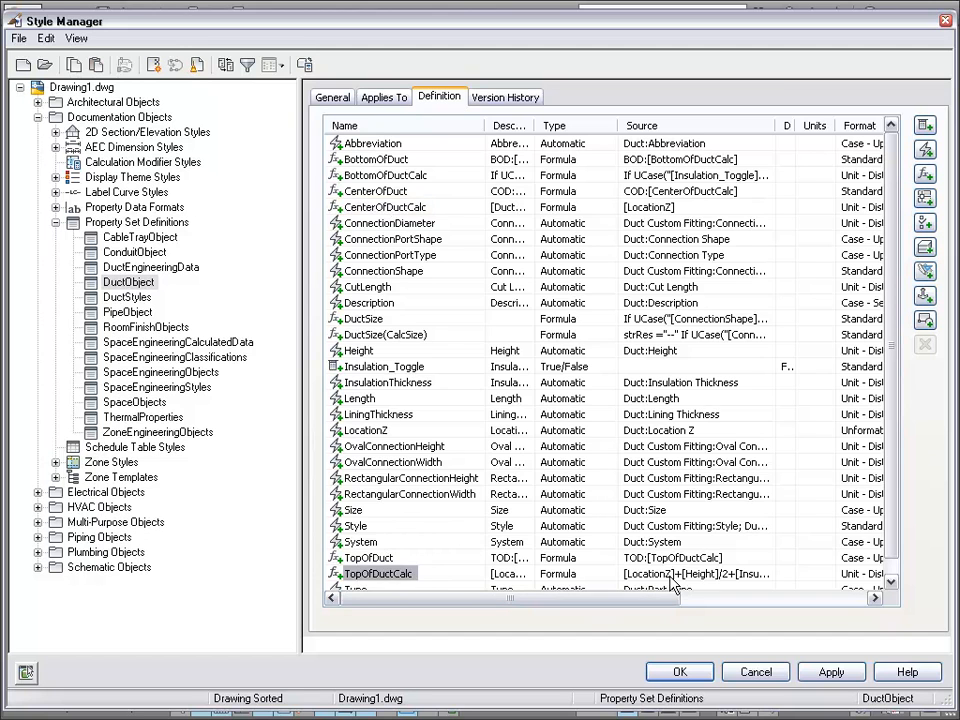
{"action": "left_click", "coordinate": [768, 575]}
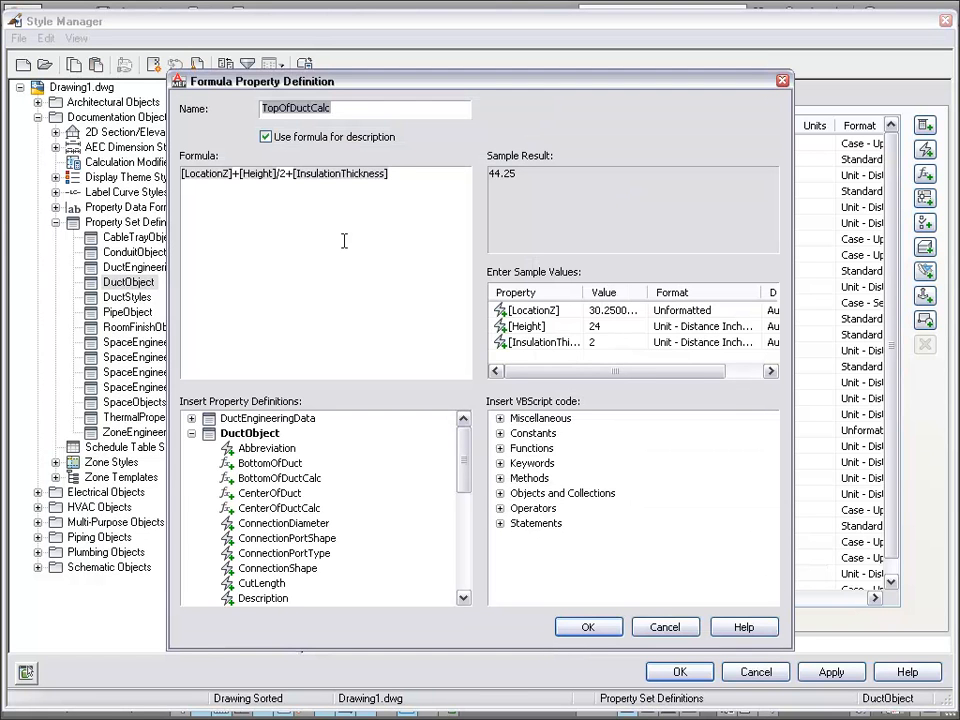
{"action": "left_click", "coordinate": [291, 175]}
{"action": "left_click_drag", "start_coordinate": [290, 179], "coordinate": [295, 181]}
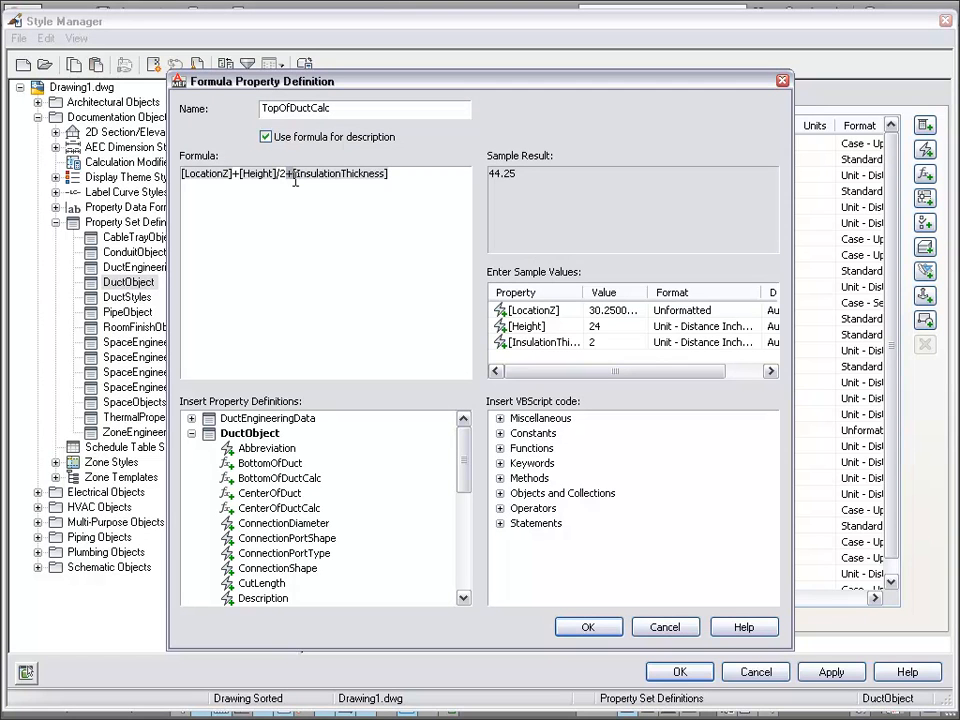
Step: Add a line above the existing TopOfDuctCalc expression starting with If UCase(" and insert the Insulation_Toggle property into it
{"action": "left_click", "coordinate": [437, 190]}
{"action": "key", "text": "Home"}
{"action": "type", "text": "If"}
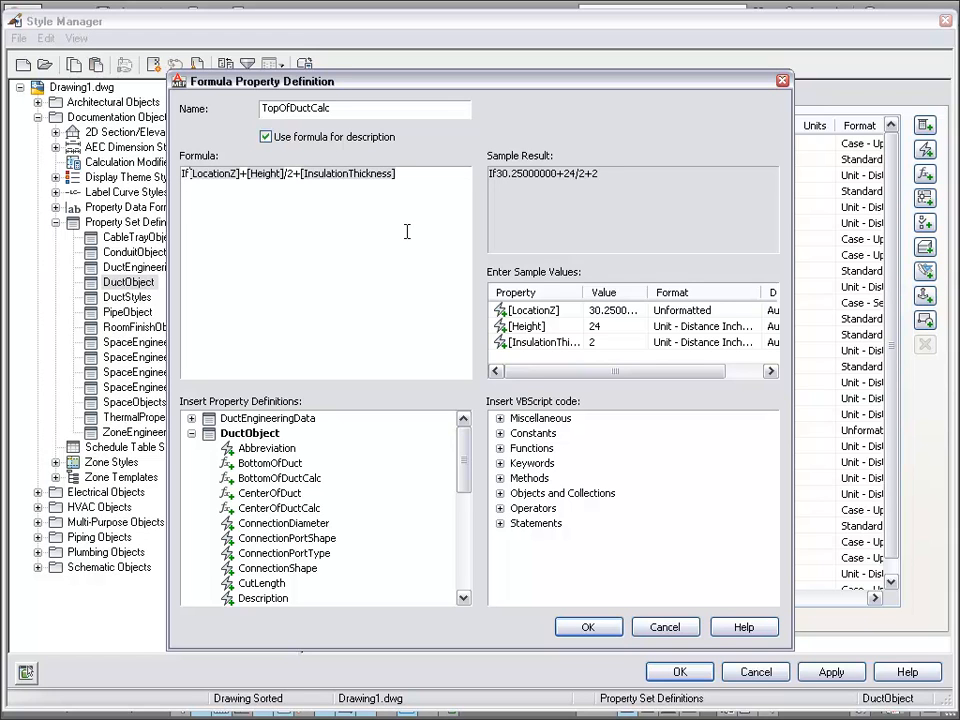
{"action": "type", "text": " UCase"}
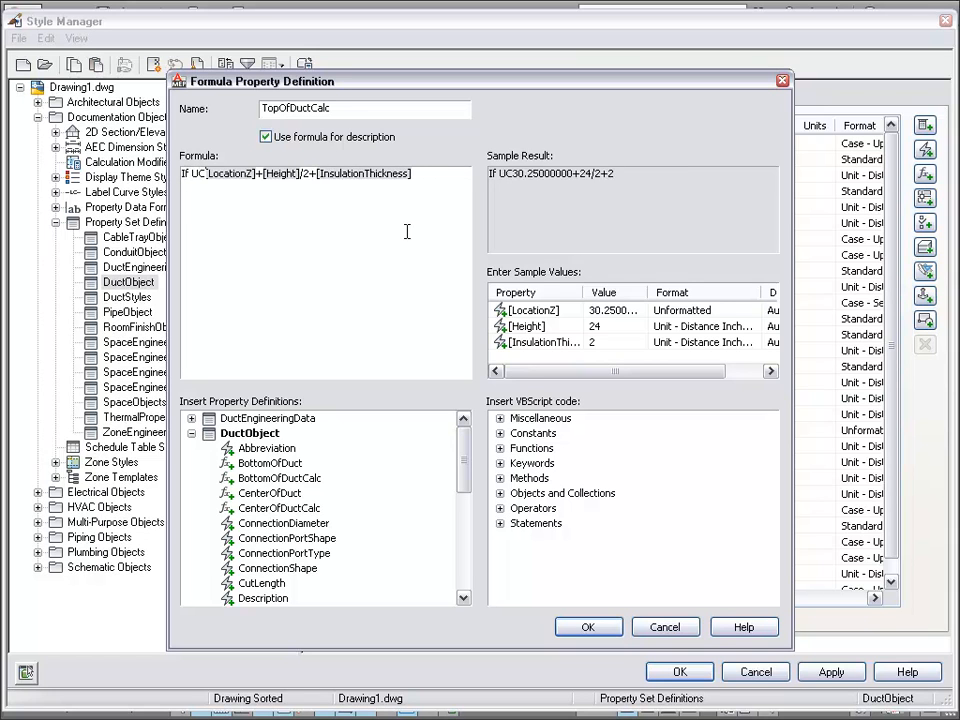
{"action": "type", "text": "("}
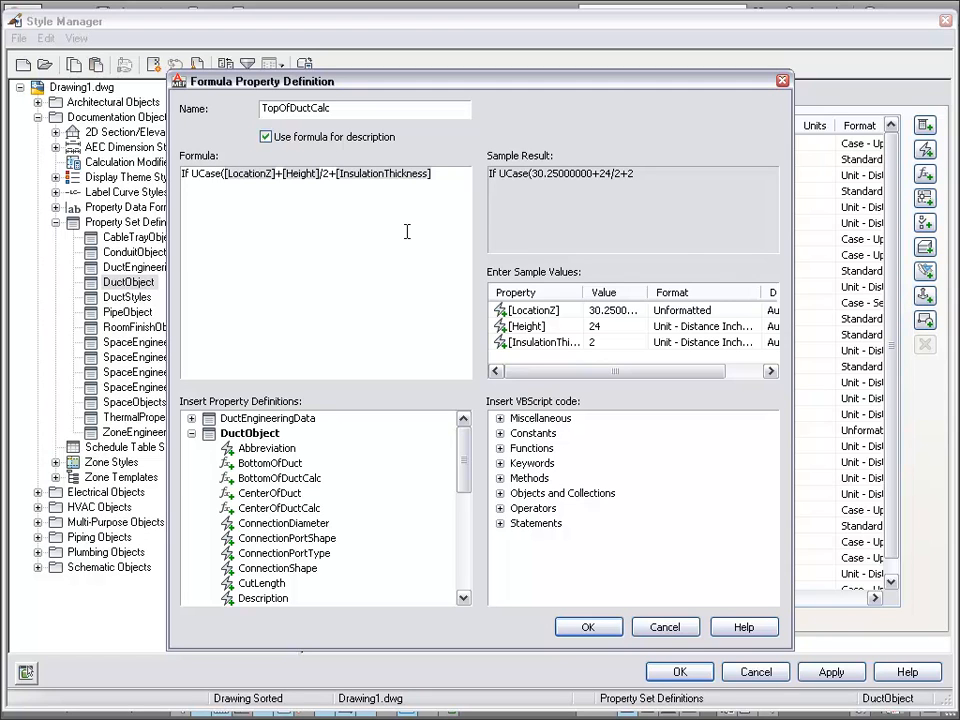
{"action": "key", "text": "Return"}
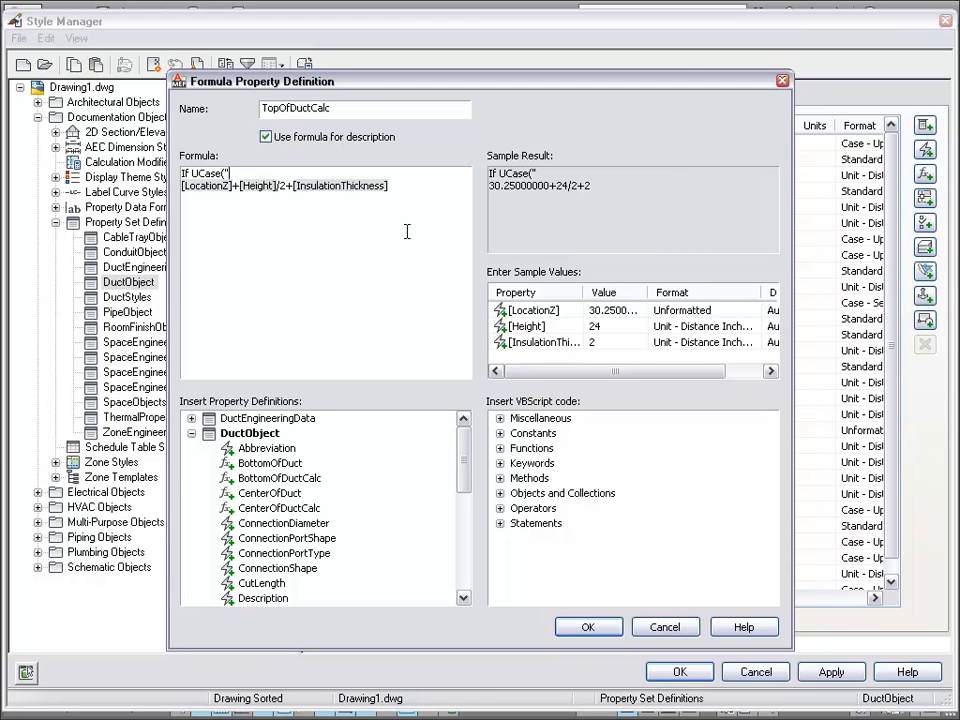
{"action": "left_click_drag", "start_coordinate": [465, 476], "coordinate": [455, 533]}
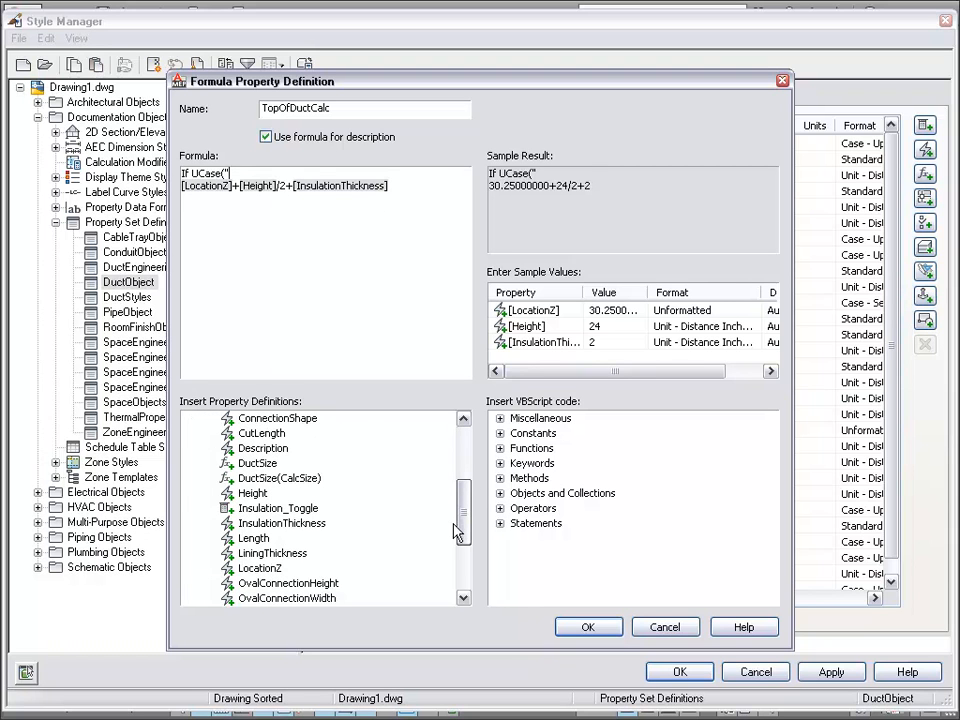
{"action": "double_click", "coordinate": [296, 510]}
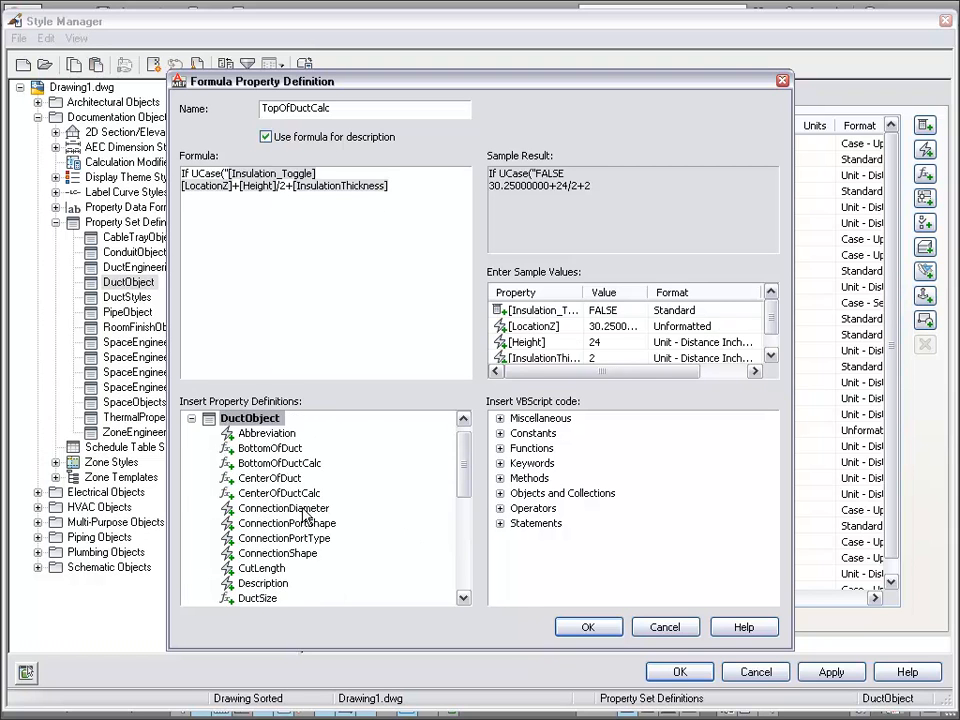
Step: Complete the condition so the first line reads If UCase("[Insulation_Toggle]") = "TRUE" Then
{"action": "left_click", "coordinate": [410, 179]}
{"action": "type", "text": "\") n"}
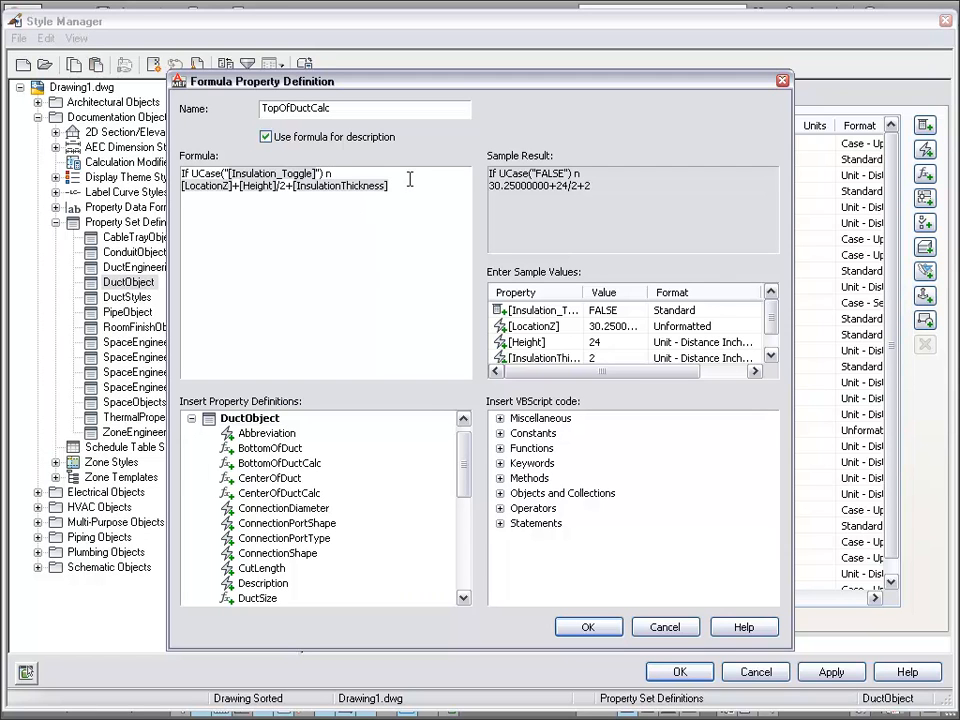
{"action": "key", "text": "BackSpace"}
{"action": "type", "text": "= \"TRUE\" Then"}
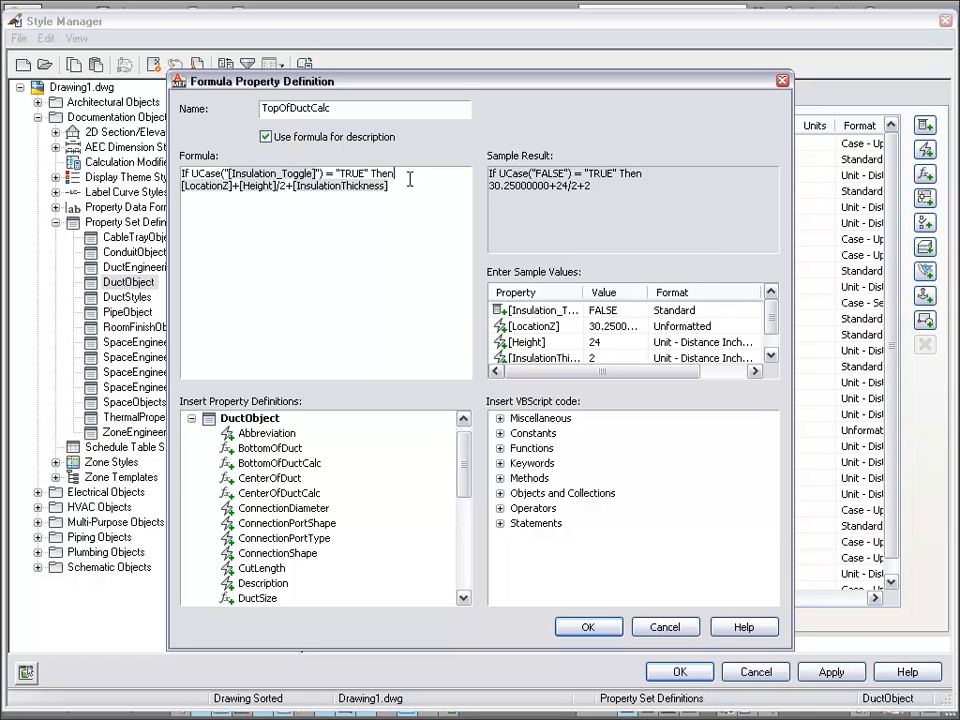
Step: Place the existing expression on an indented line under the condition, preceded by RETURN =
{"action": "key", "text": "Return"}
{"action": "key", "text": "Tab"}
{"action": "type", "text": "RETUR"}
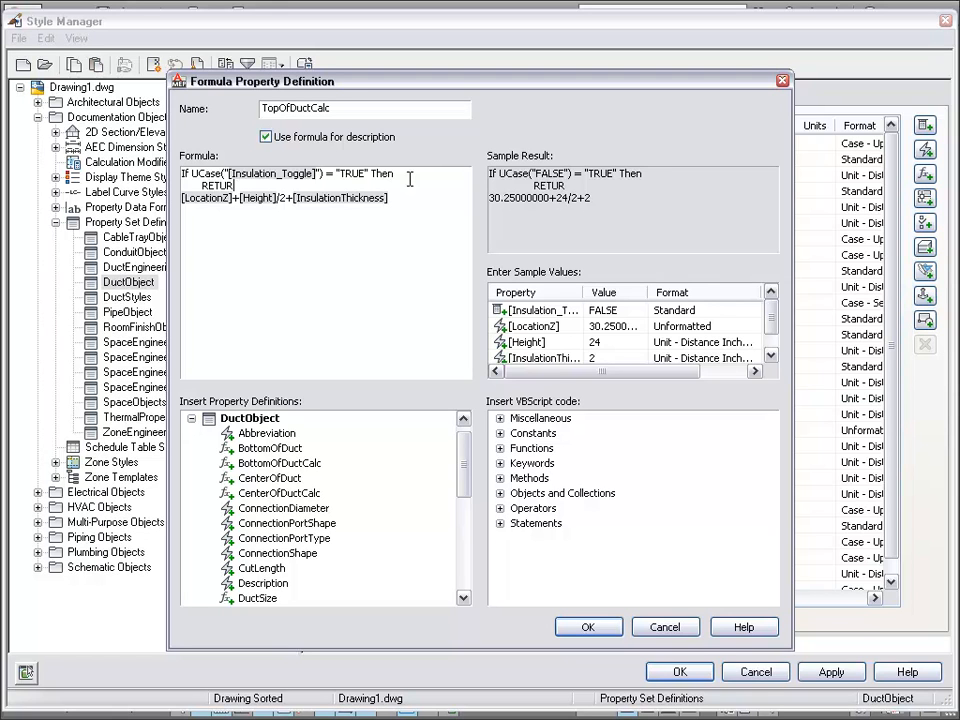
{"action": "type", "text": "N ="}
{"action": "key", "text": "Delete"}
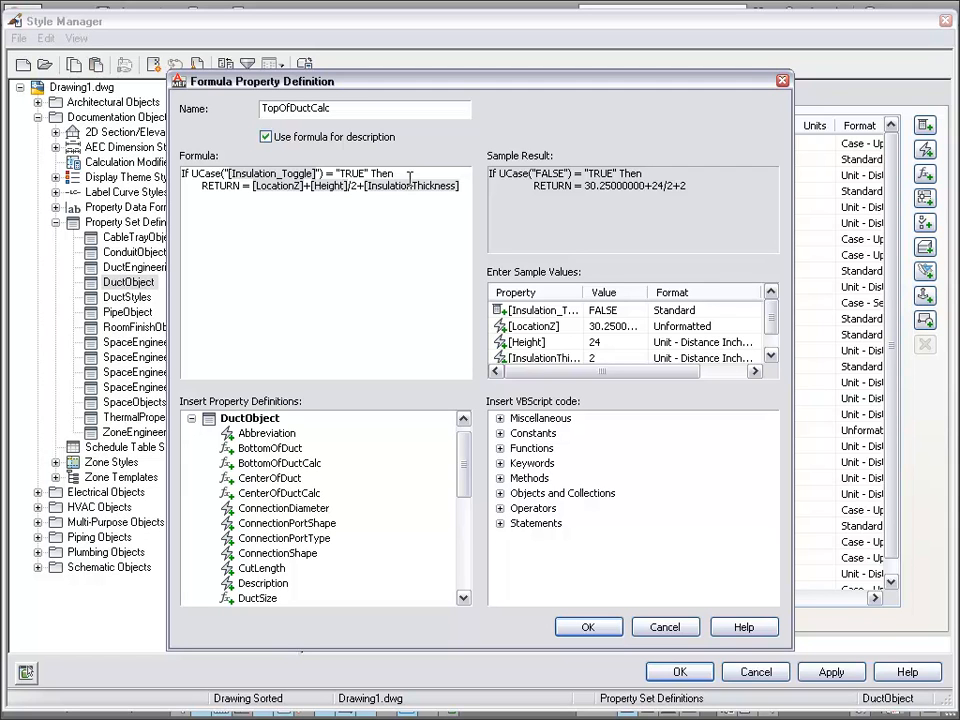
Step: Add an Else line below the first RETURN expression, followed by an indented line starting with RETURN =
{"action": "key", "text": "End"}
{"action": "key", "text": "Return"}
{"action": "type", "text": "Else"}
{"action": "key", "text": "Return"}
{"action": "key", "text": "Tab"}
{"action": "type", "text": "RETURN ="}
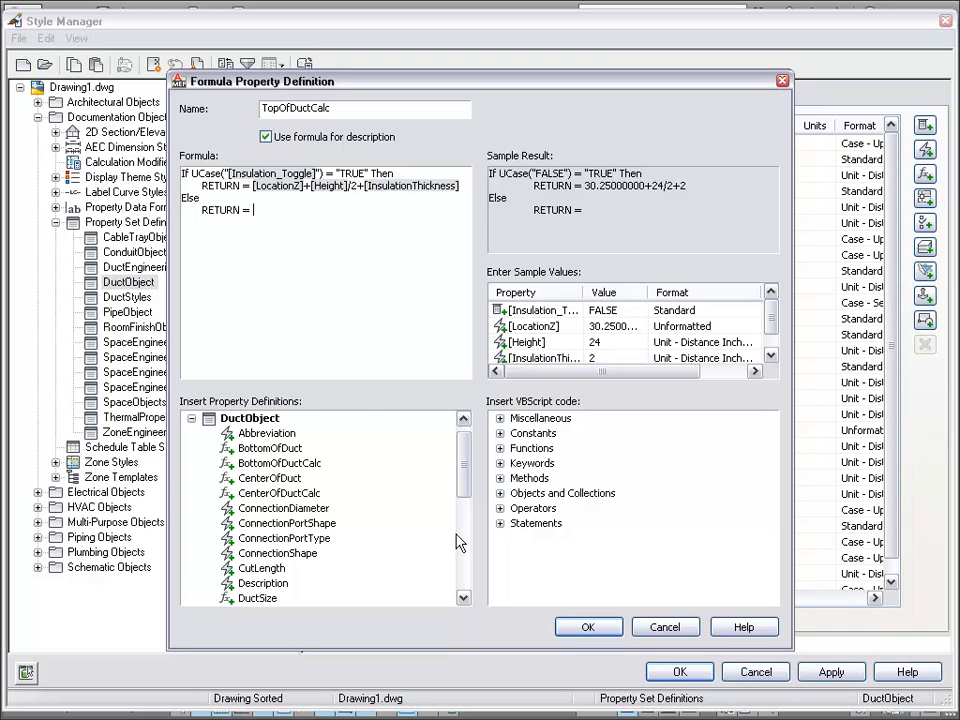
Step: Complete the Else branch's expression as [LocationZ]+[Height]/2, inserting the LocationZ and Height properties
{"action": "left_click_drag", "start_coordinate": [470, 480], "coordinate": [467, 531]}
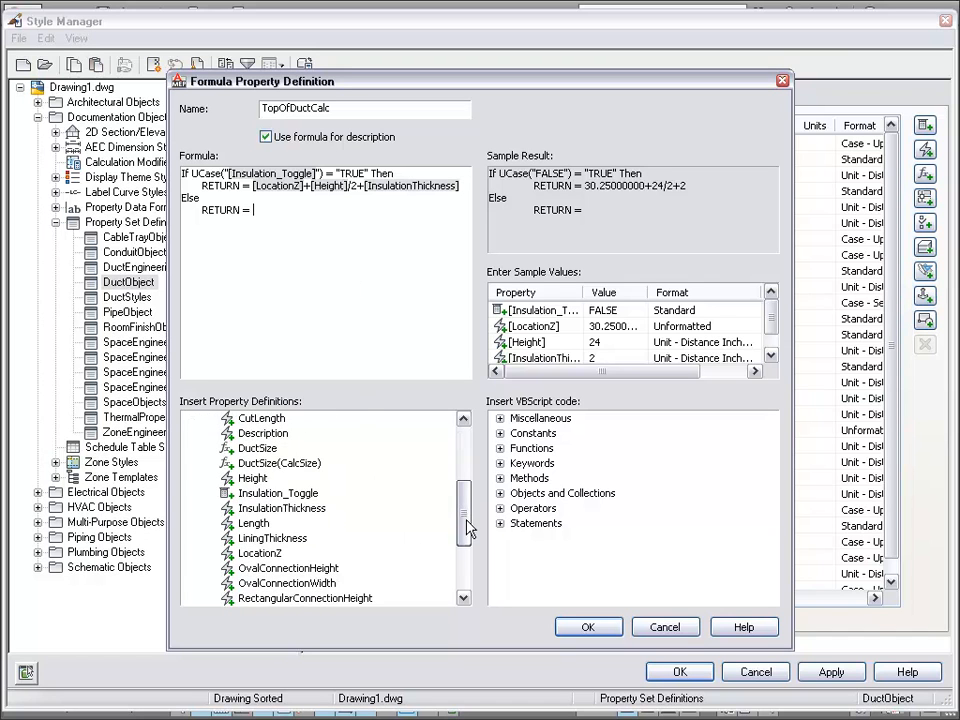
{"action": "double_click", "coordinate": [272, 557]}
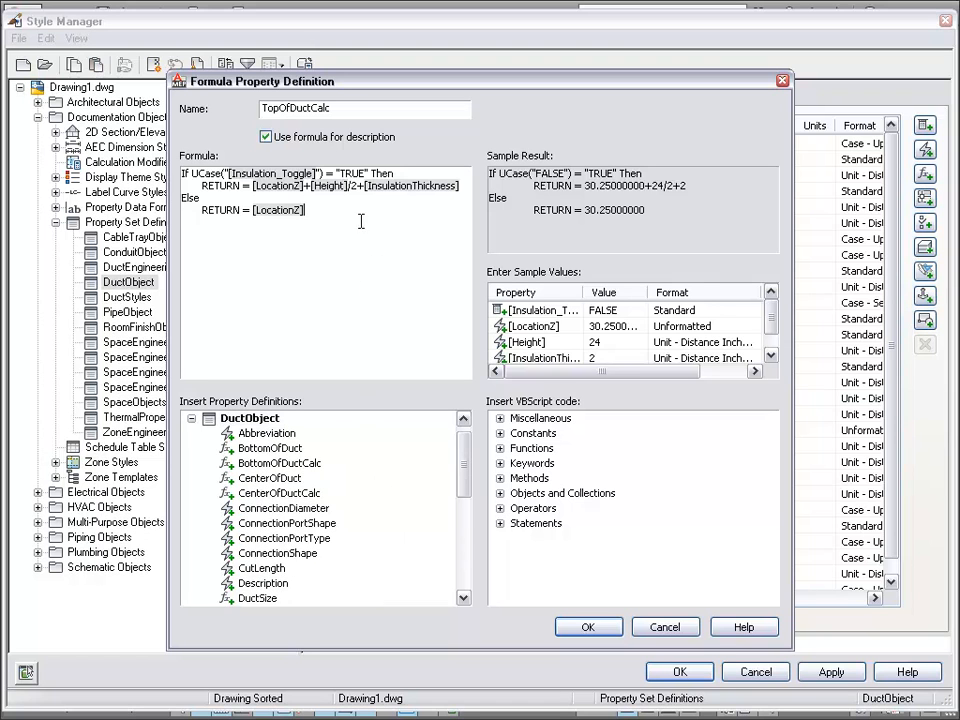
{"action": "type", "text": "+"}
{"action": "left_click_drag", "start_coordinate": [461, 463], "coordinate": [463, 528]}
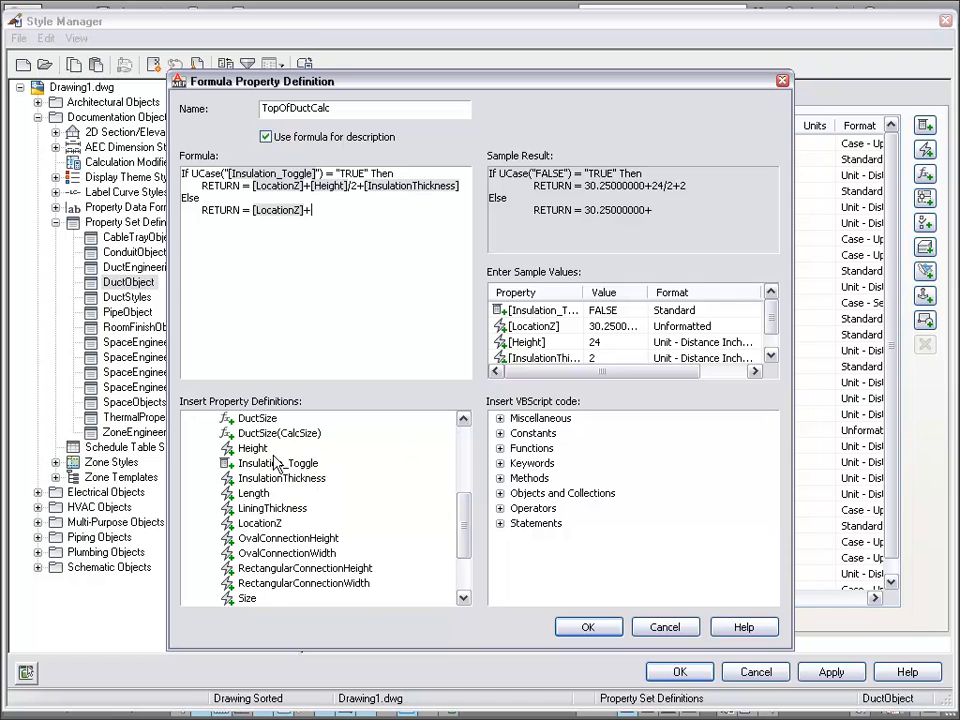
{"action": "double_click", "coordinate": [253, 448]}
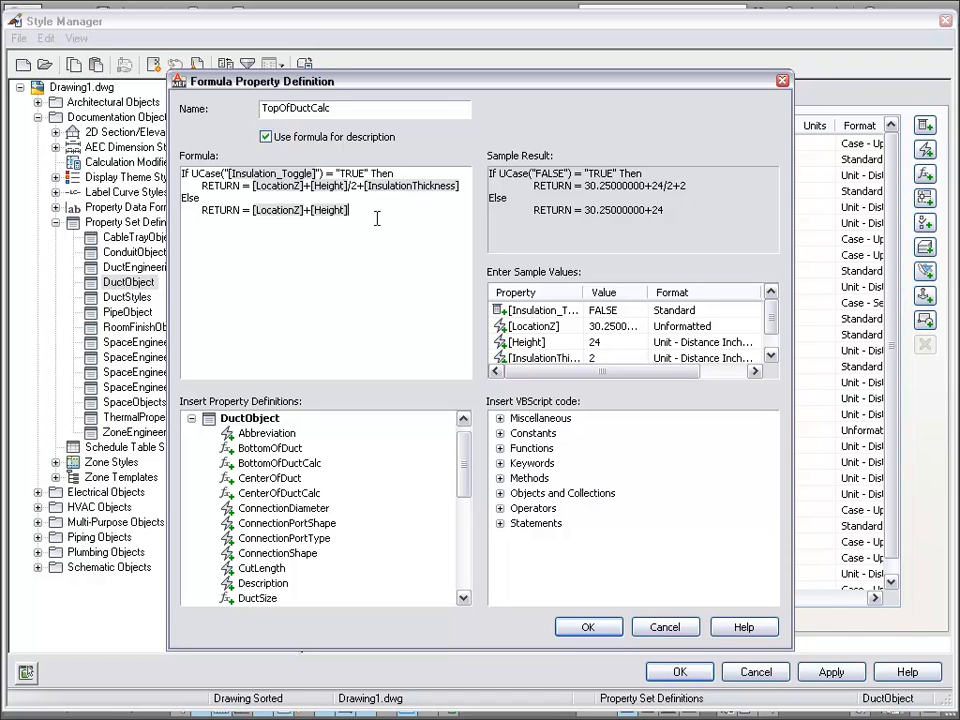
{"action": "type", "text": "/2"}
Step: Close the conditional block with an End If line below the Else branch
{"action": "key", "text": "Return"}
{"action": "type", "text": "End If"}
{"action": "key", "text": "Left"}
{"action": "key", "text": "Left"}
{"action": "key", "text": "BackSpace"}
Step: Replace RETURN with RESULT in both branches of the TopOfDuctCalc formula
{"action": "key", "text": "End"}
{"action": "key", "text": "Right"}
{"action": "key", "text": "shift+Right"}
{"action": "key", "text": "shift+Right"}
{"action": "key", "text": "shift+Right"}
{"action": "key", "text": "shift+Right"}
{"action": "type", "text": "SULT"}
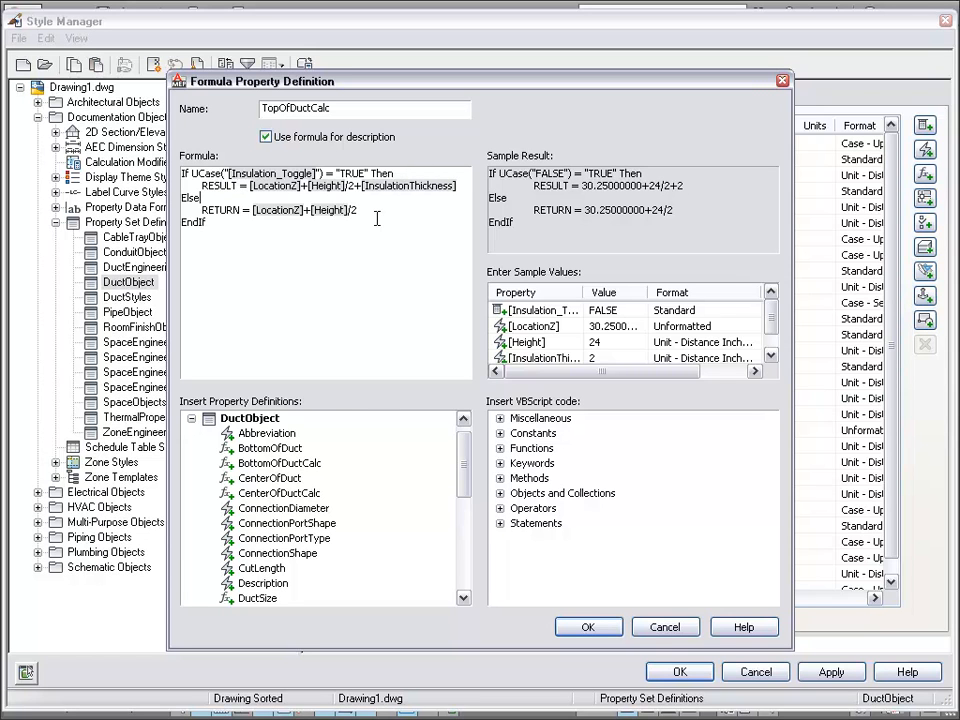
{"action": "key", "text": "shift+Left"}
{"action": "key", "text": "shift+Left"}
{"action": "key", "text": "shift+Left"}
{"action": "key", "text": "shift+Left"}
{"action": "type", "text": "SUL"}
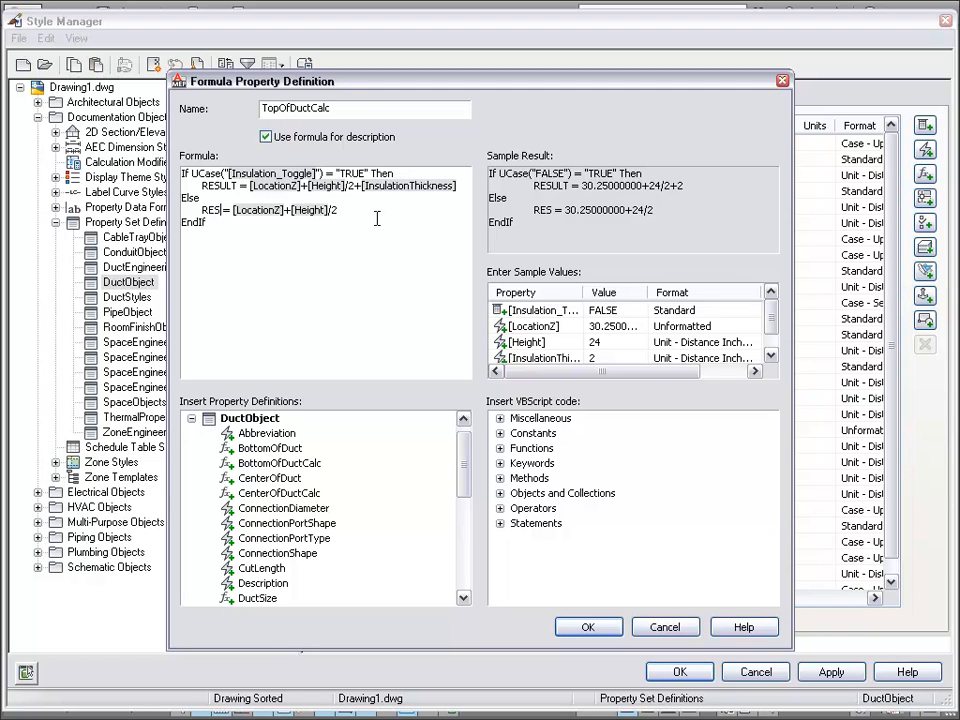
{"action": "type", "text": "T"}
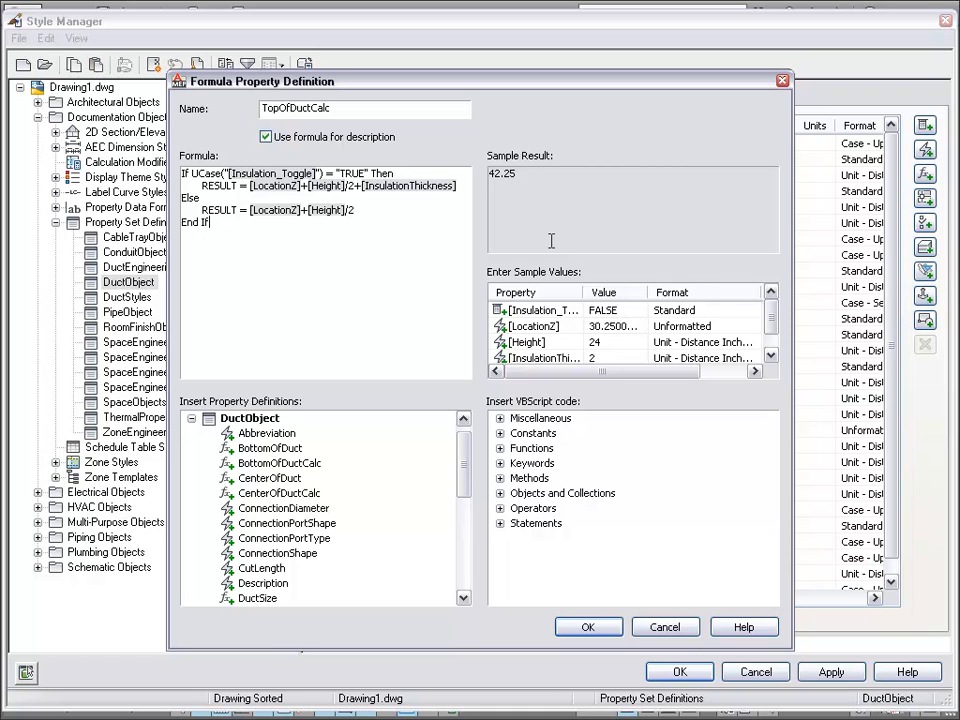
Step: Test the formula with the Insulation_Toggle sample value set to TRUE, and save the formula and style changes
{"action": "left_click", "coordinate": [639, 311]}
{"action": "left_click", "coordinate": [641, 311]}
{"action": "left_click", "coordinate": [600, 329]}
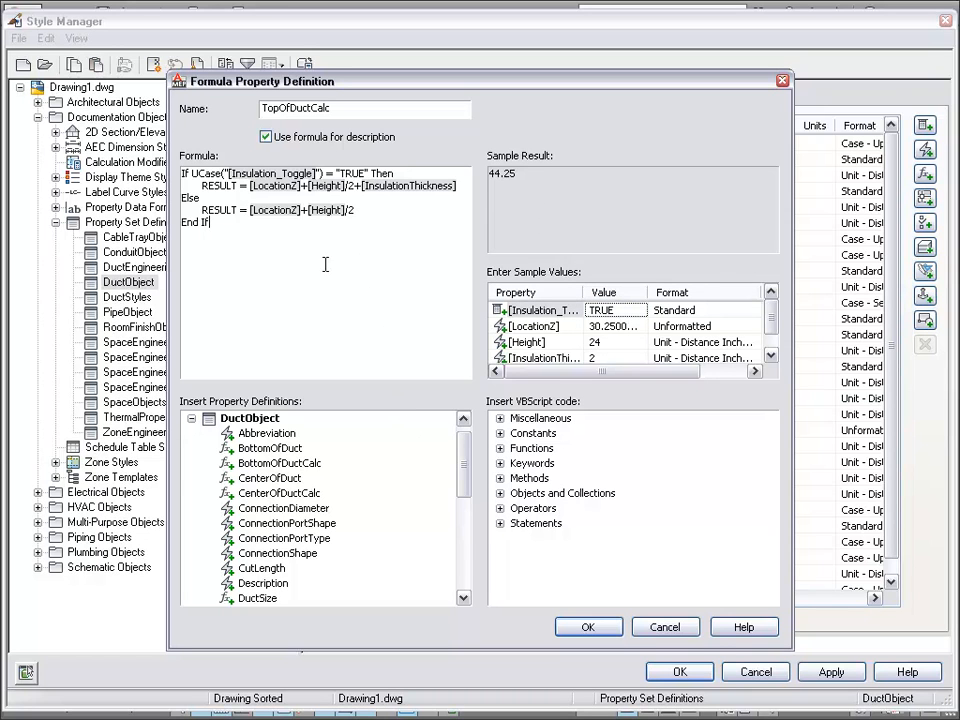
{"action": "left_click", "coordinate": [588, 628]}
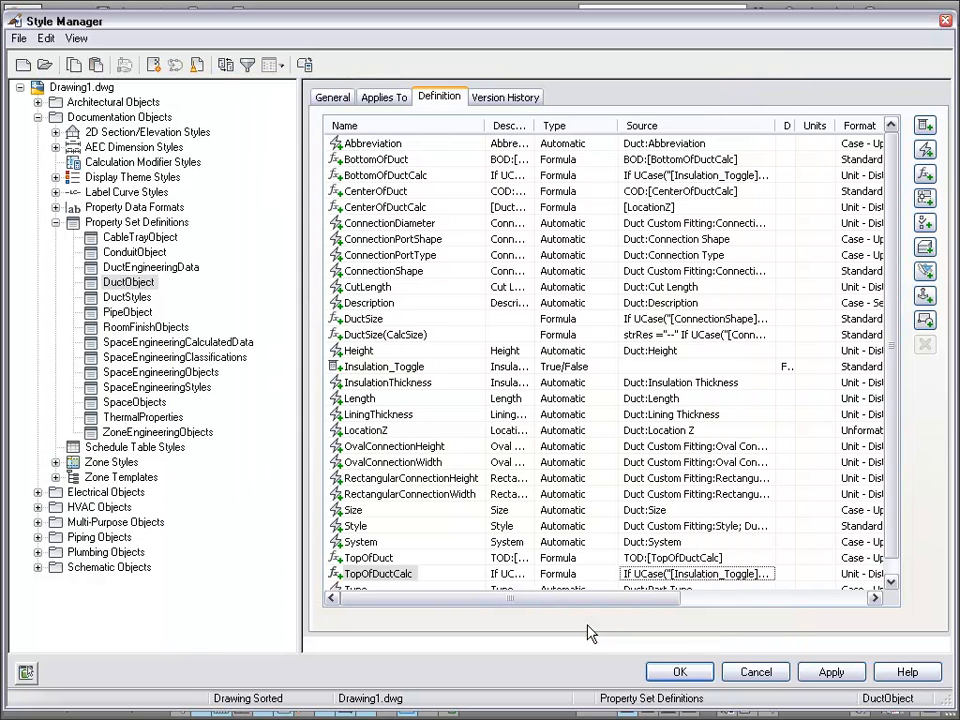
{"action": "left_click", "coordinate": [680, 672]}
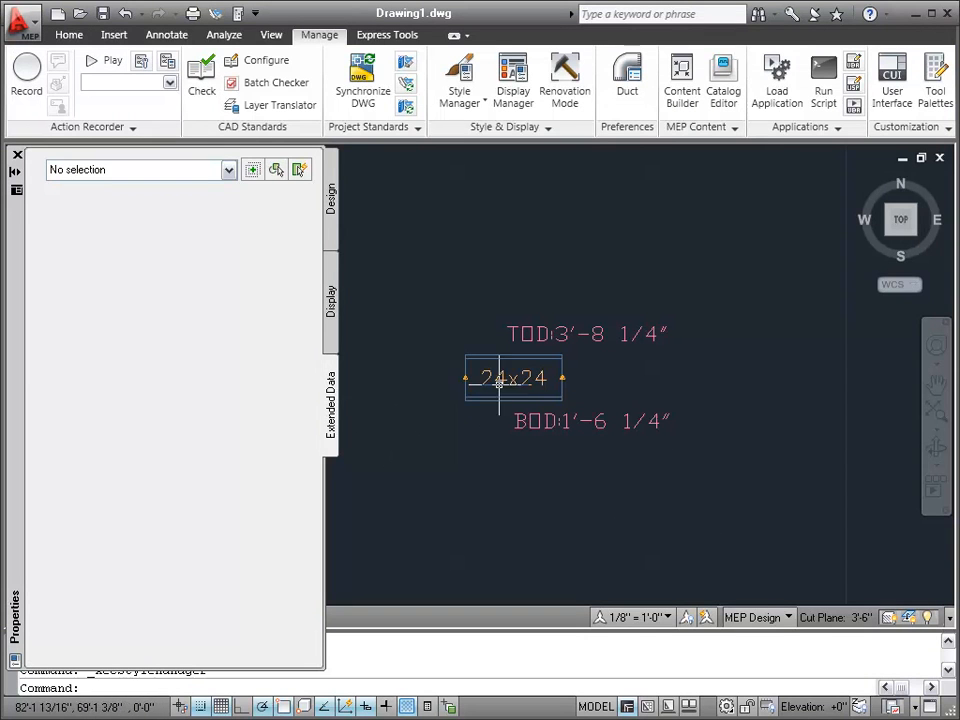
Step: Select the 24x24 duct and test its labels by setting Insulation_Toggle to TRUE and back to FALSE
{"action": "left_click", "coordinate": [472, 400]}
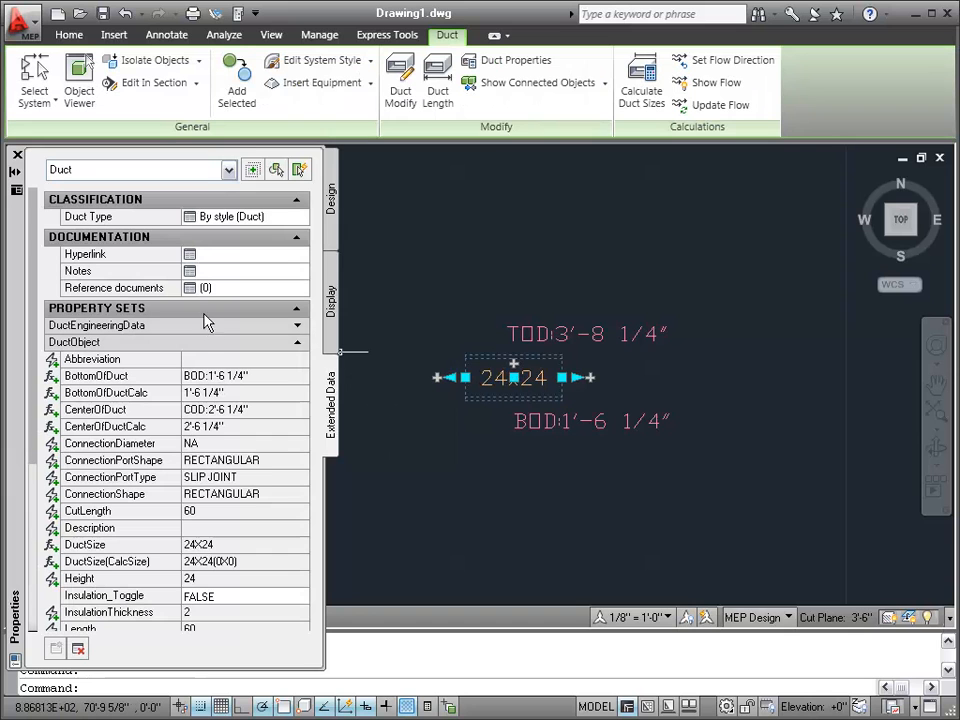
{"action": "left_click", "coordinate": [238, 598]}
{"action": "left_click", "coordinate": [238, 600]}
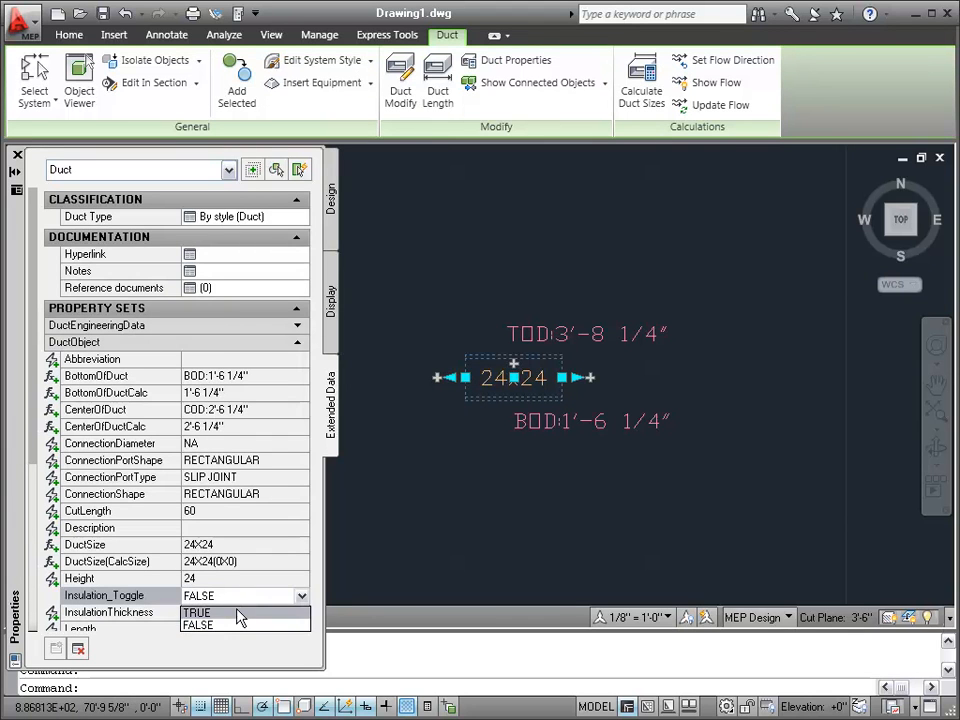
{"action": "left_click", "coordinate": [238, 612]}
{"action": "left_click", "coordinate": [240, 598]}
{"action": "left_click", "coordinate": [232, 627]}
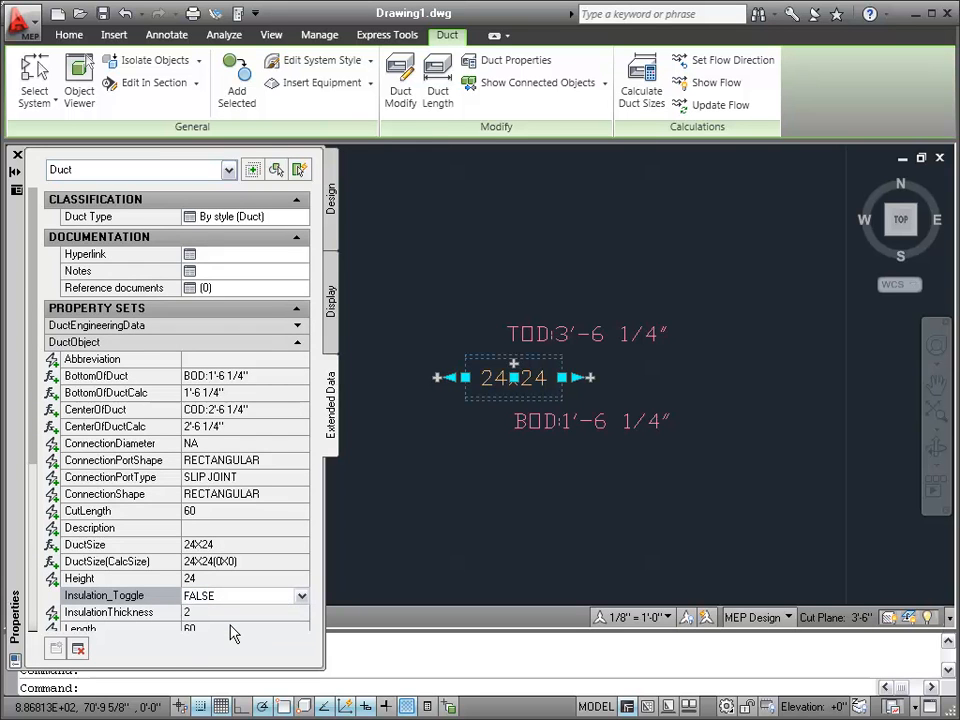
Step: Repeat the label test by switching the duct's Insulation_Toggle to TRUE and back to FALSE, and deselect the duct
{"action": "left_click", "coordinate": [231, 600]}
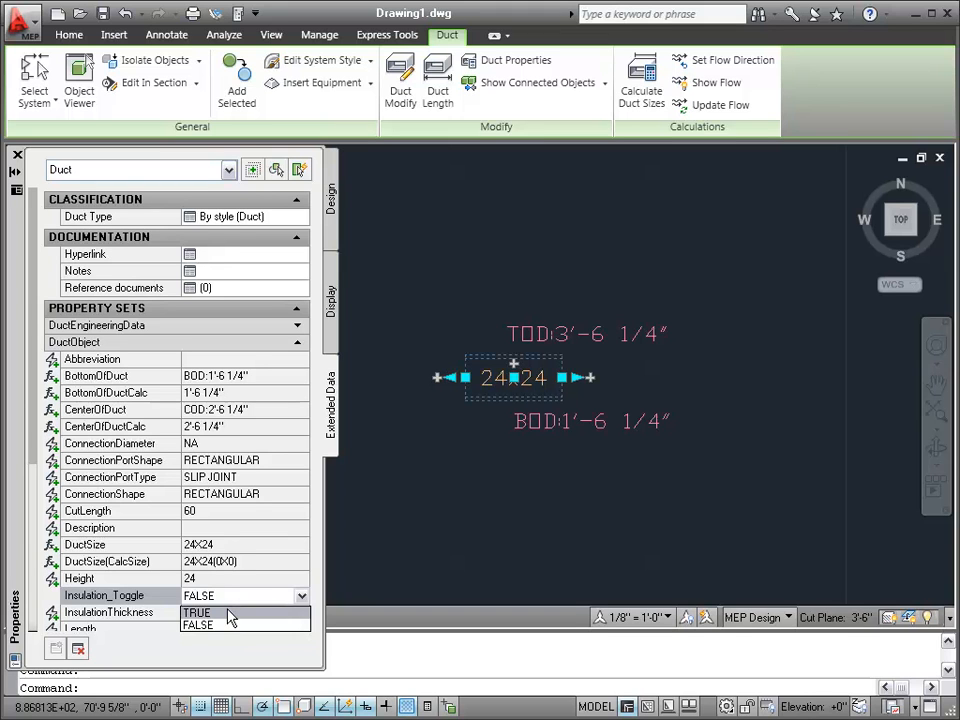
{"action": "left_click", "coordinate": [229, 613]}
{"action": "left_click", "coordinate": [240, 607]}
{"action": "left_click", "coordinate": [238, 628]}
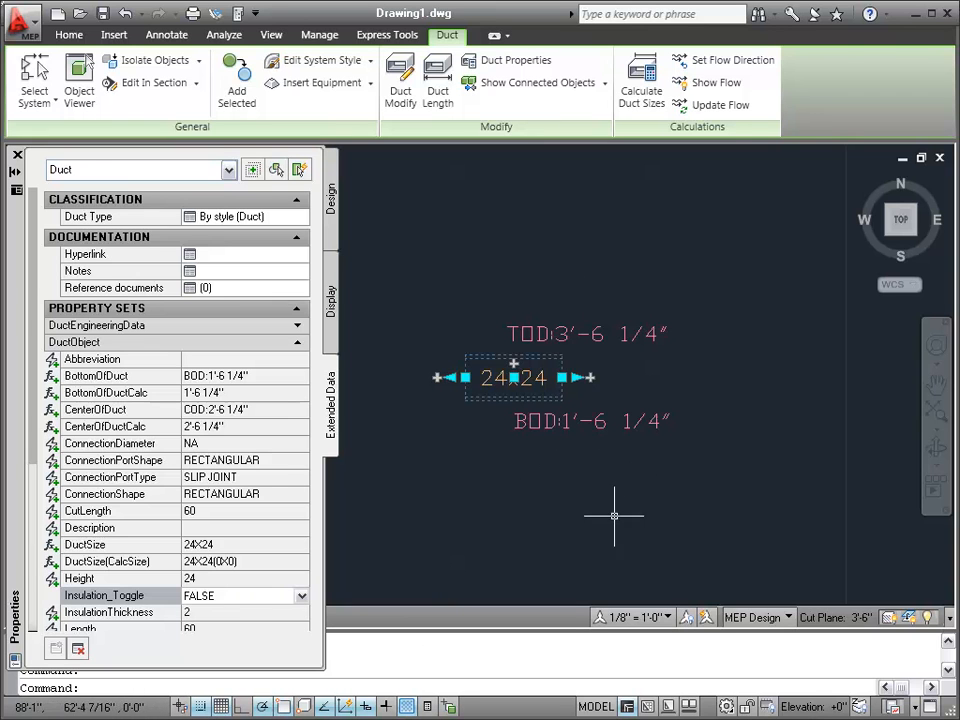
{"action": "key", "text": "Escape"}
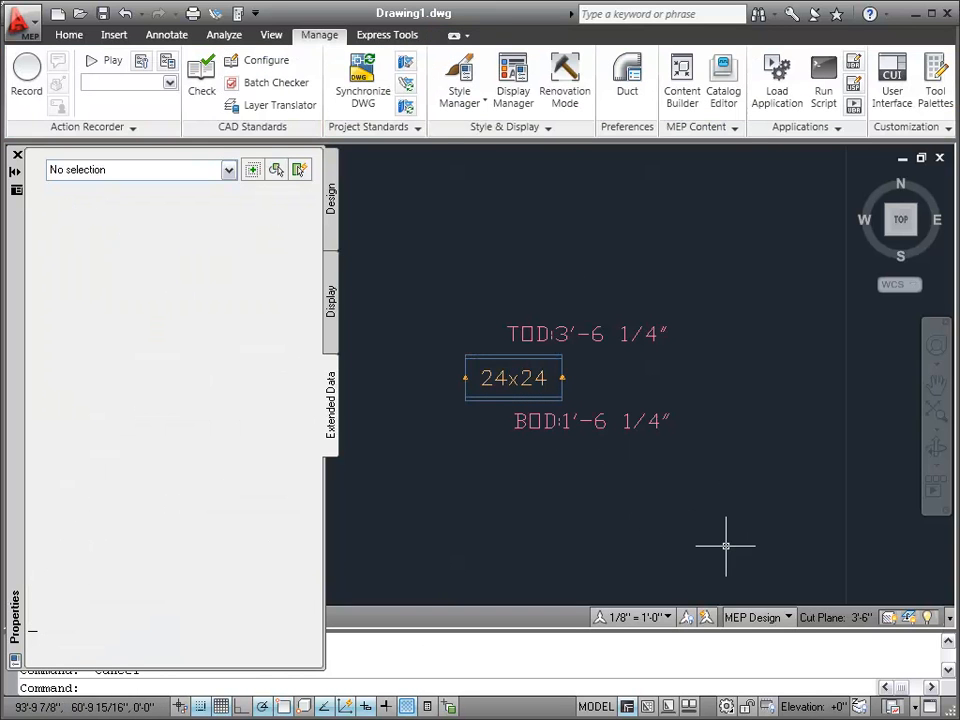